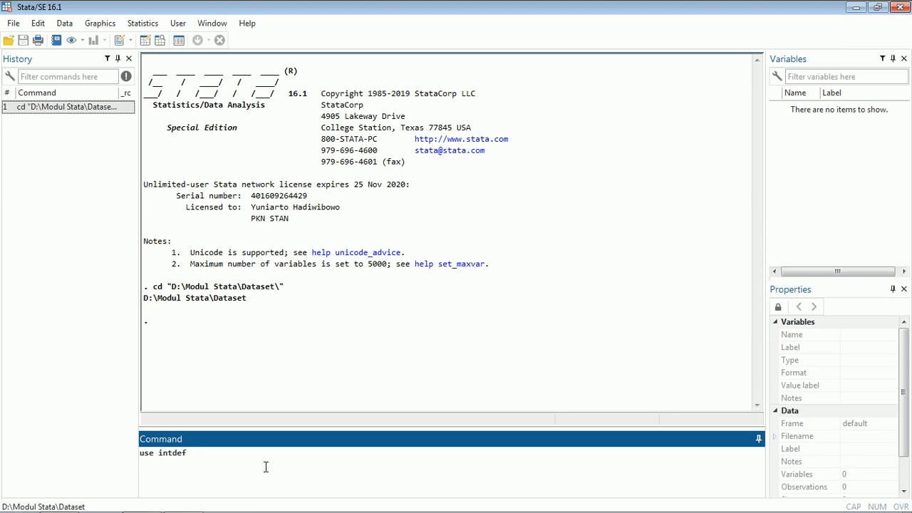
Step: Load the intdef dataset and declare it as yearly time-series data with year as the time variable using tsset
key(Return)
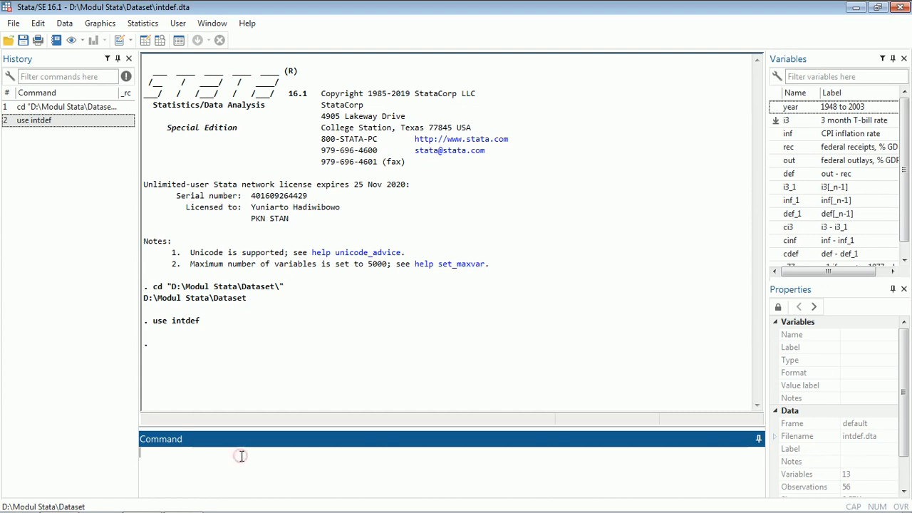
text(tsset year, yearly)
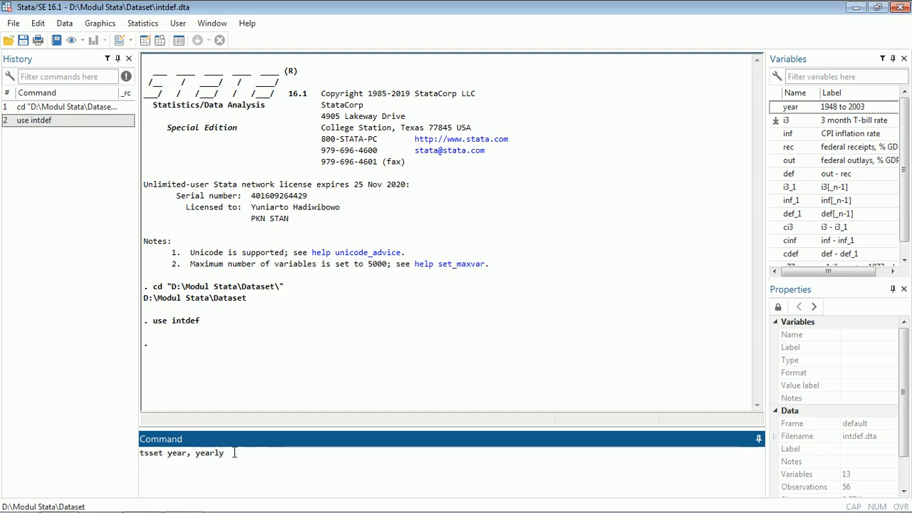
key(Return)
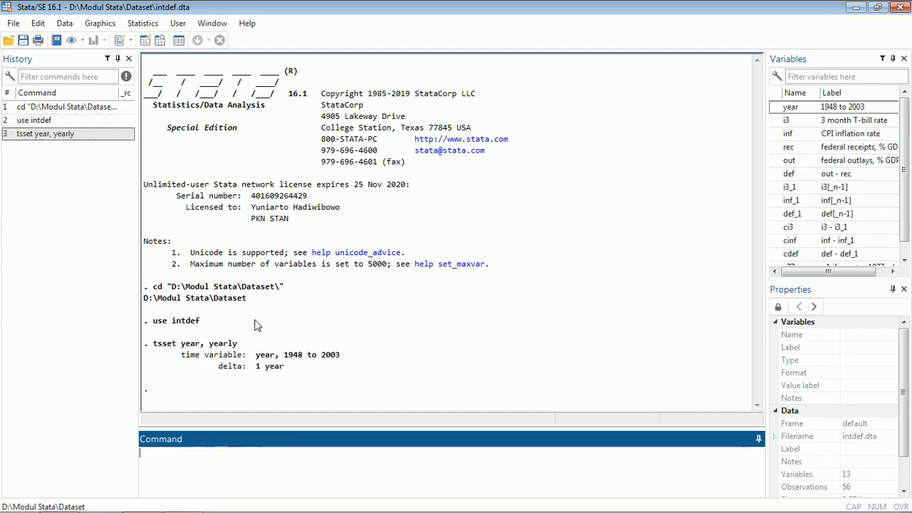
Step: Declare the dataset as time series again through the tsset dialog, with year as time variable and a yearly time unit
click(141, 23)
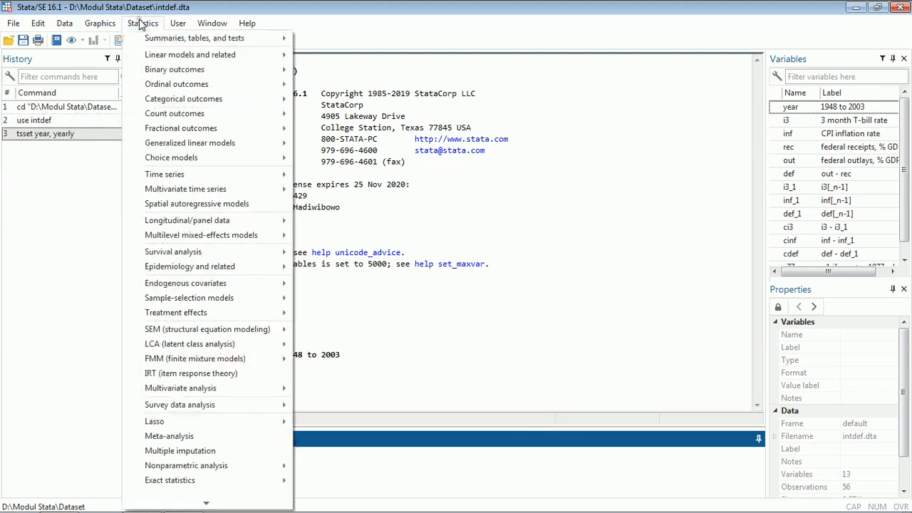
mouse_move(208, 178)
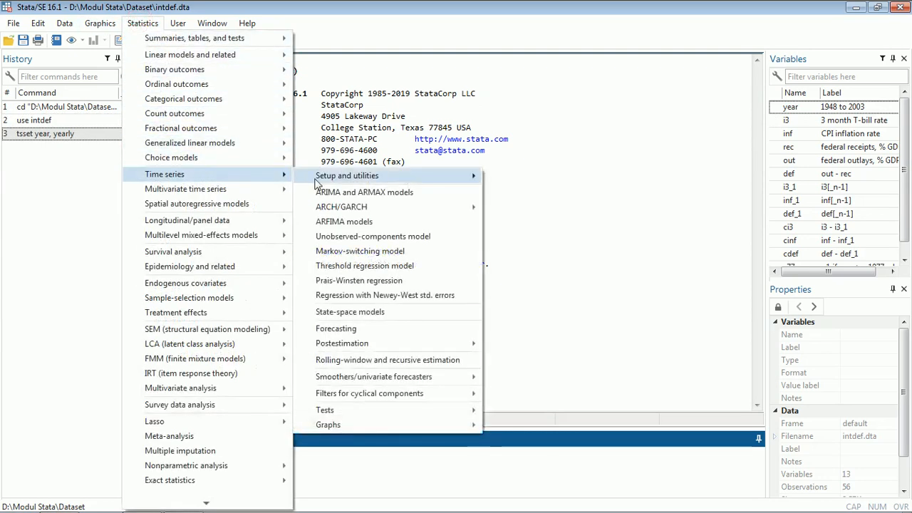
mouse_move(417, 178)
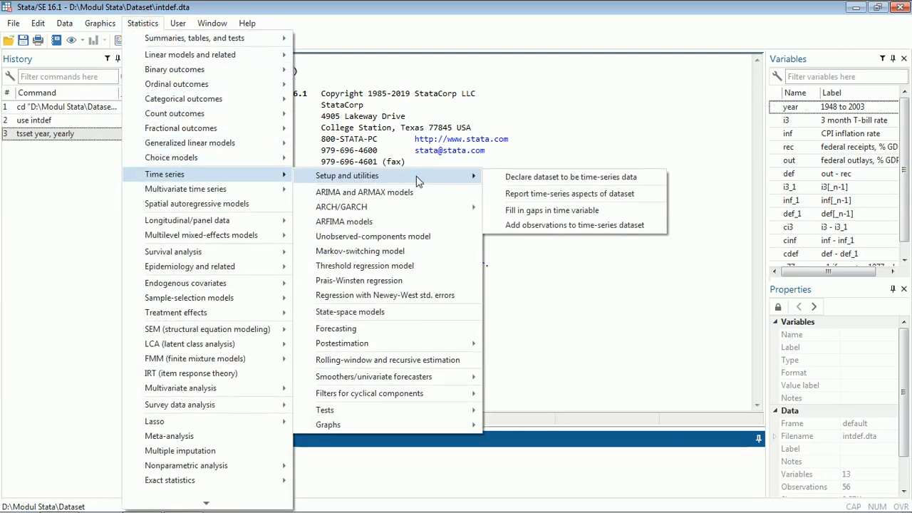
click(630, 180)
click(421, 218)
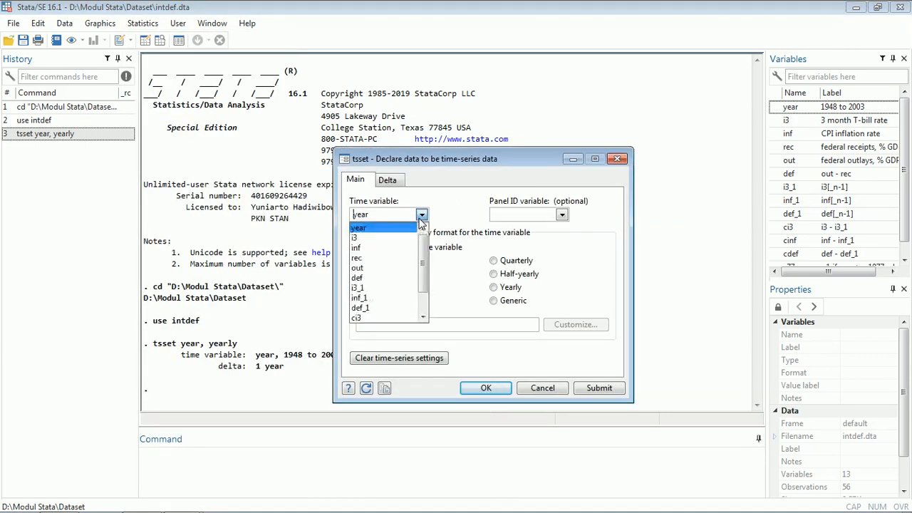
click(389, 226)
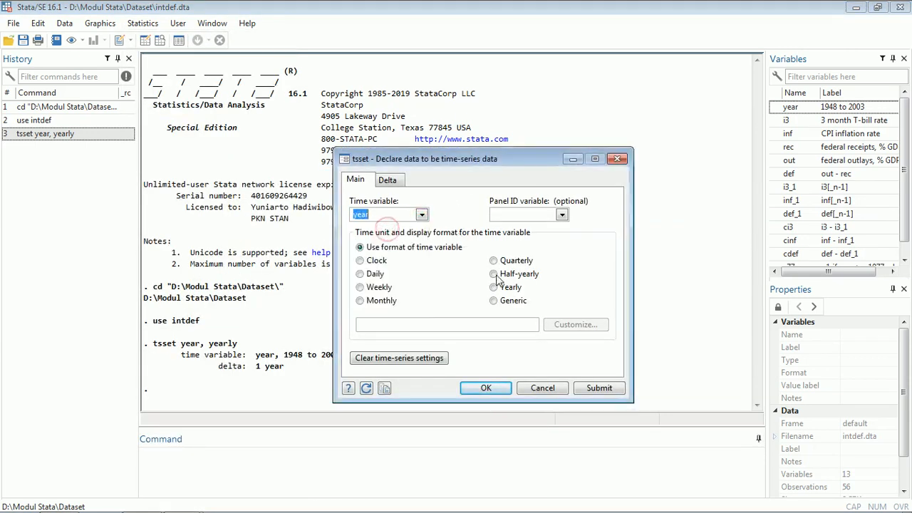
click(494, 288)
click(486, 389)
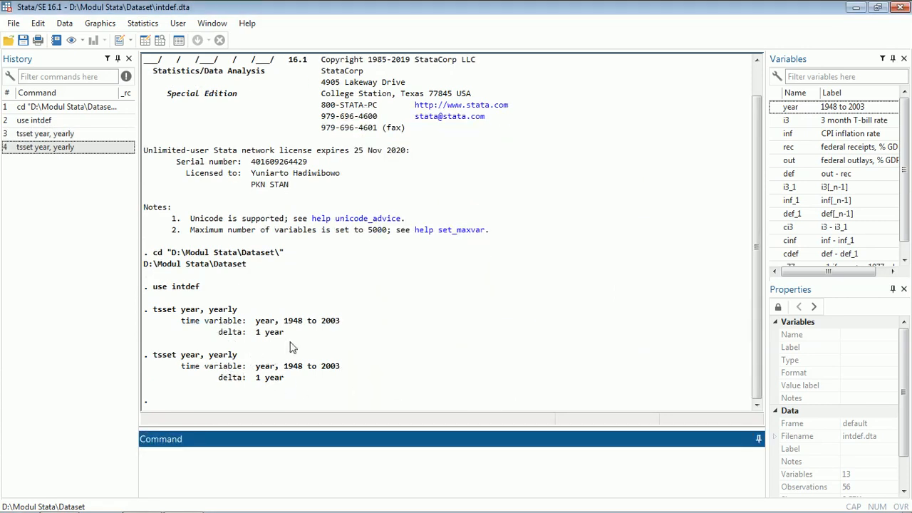
Step: Plot i3, inf and def as overlaid time-series lines in one twoway tsline graph
click(371, 458)
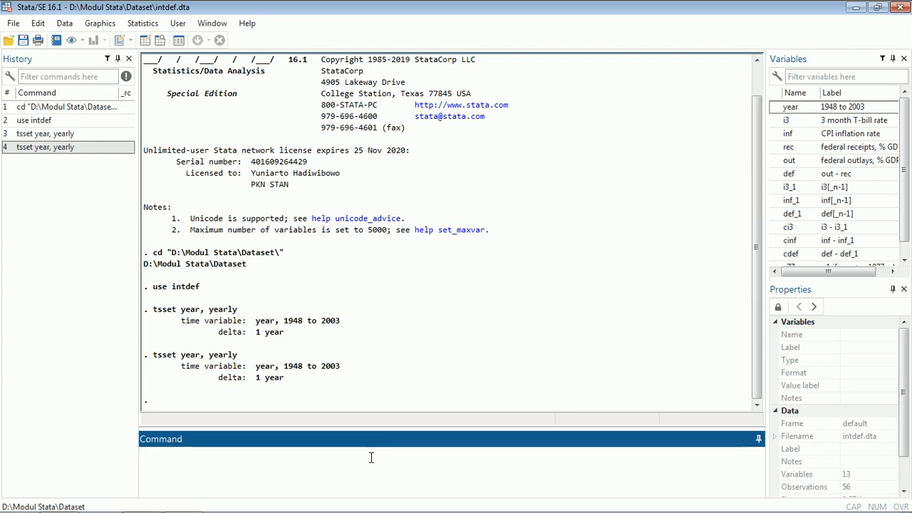
text(twoway (tsline i3) (tsline inf) (tsline def))
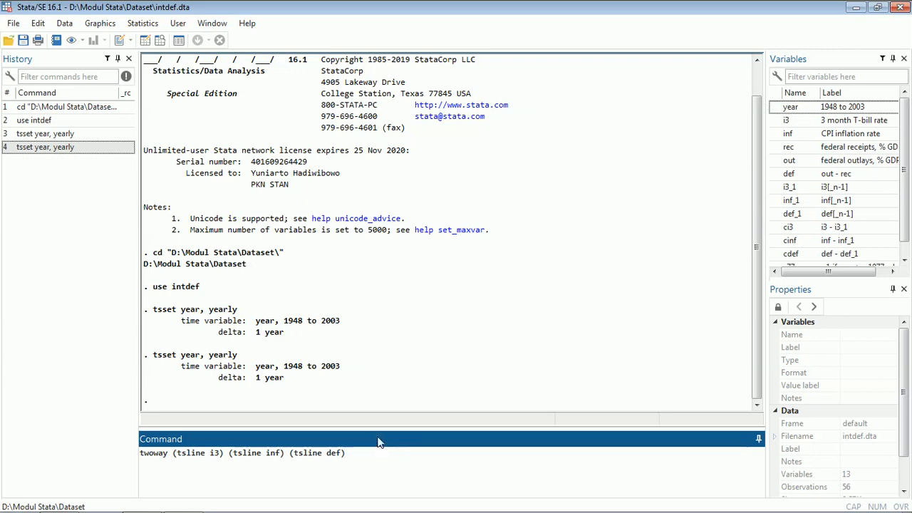
key(Return)
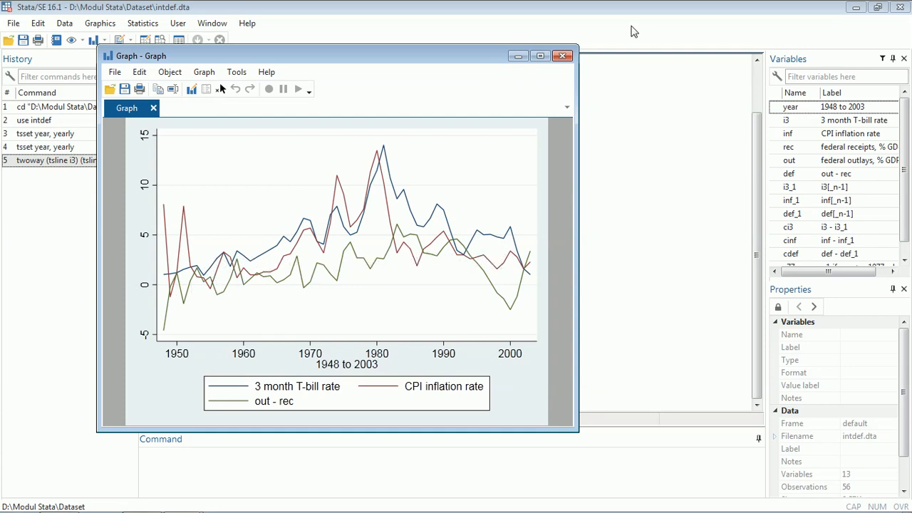
click(632, 29)
Step: Run an augmented Dickey-Fuller test on i3 with the drift option and 2 lags
click(270, 452)
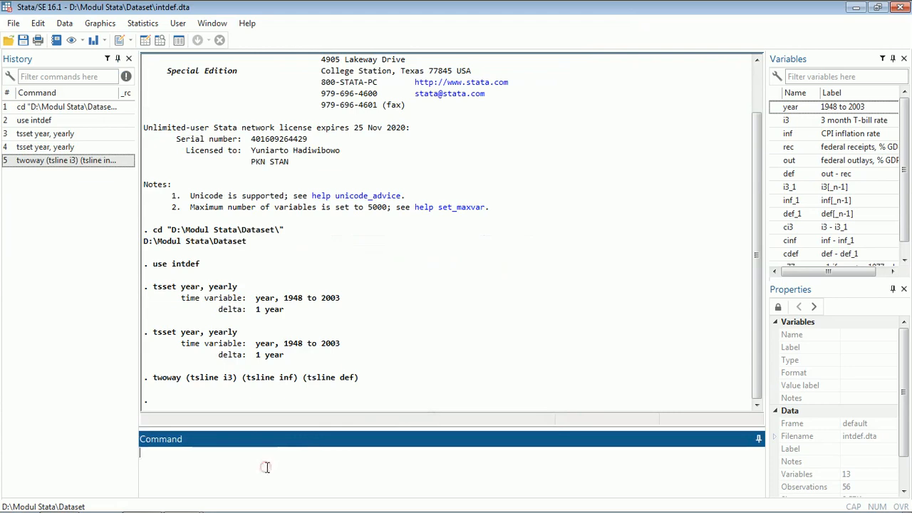
text(dfuller i3, drift lags(2))
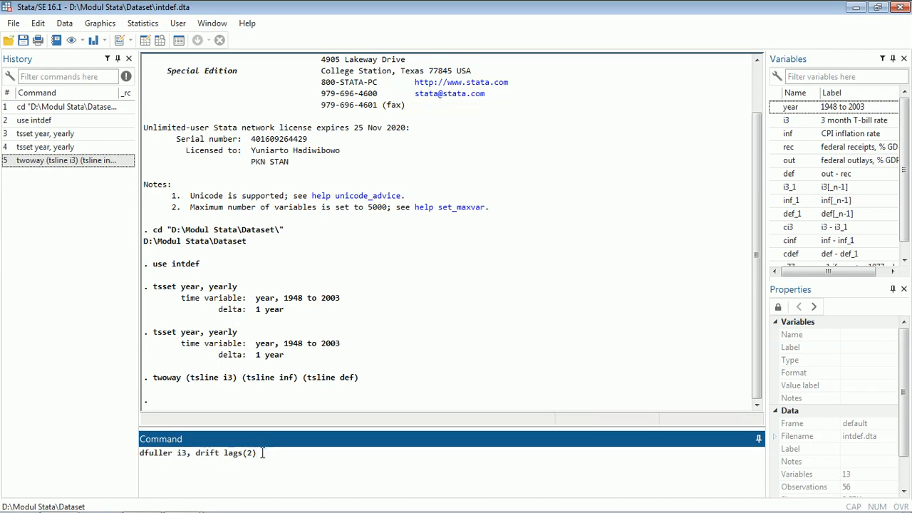
key(Return)
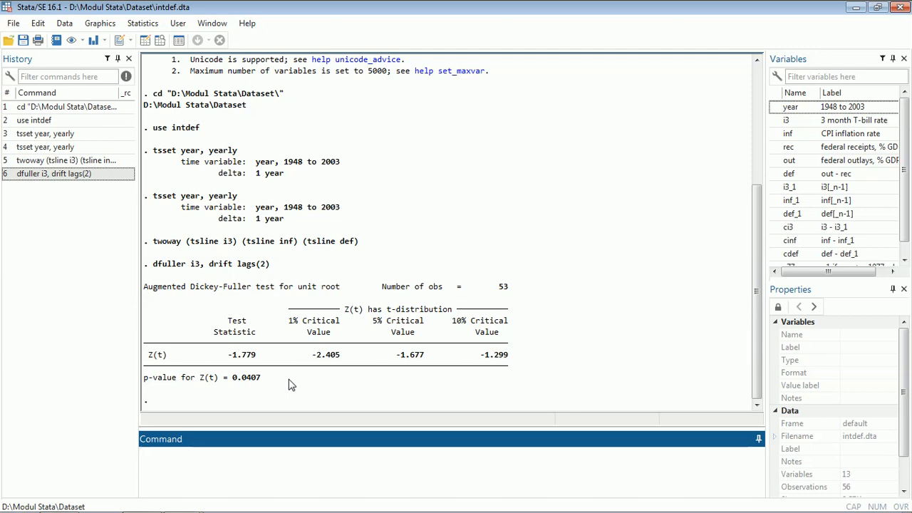
Step: Reuse the previous Dickey-Fuller command to test inf for a unit root with drift and 2 lags
click(57, 177)
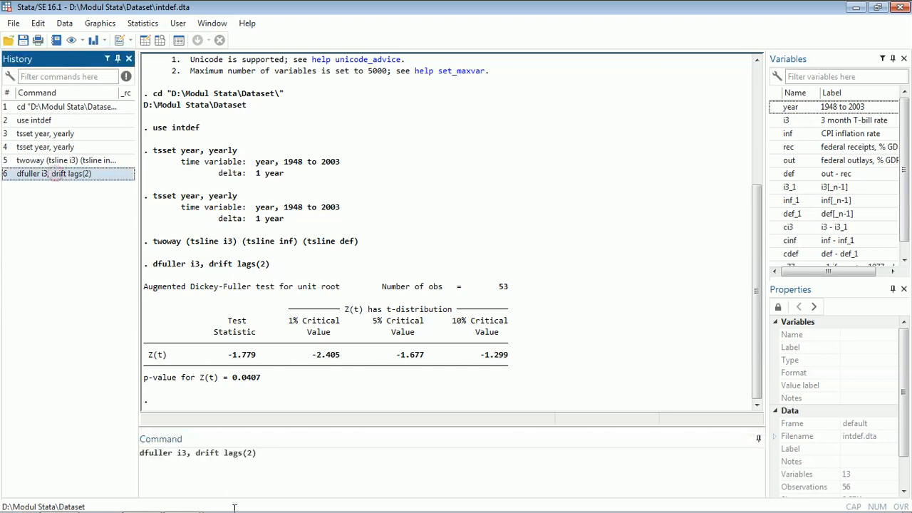
click(187, 453)
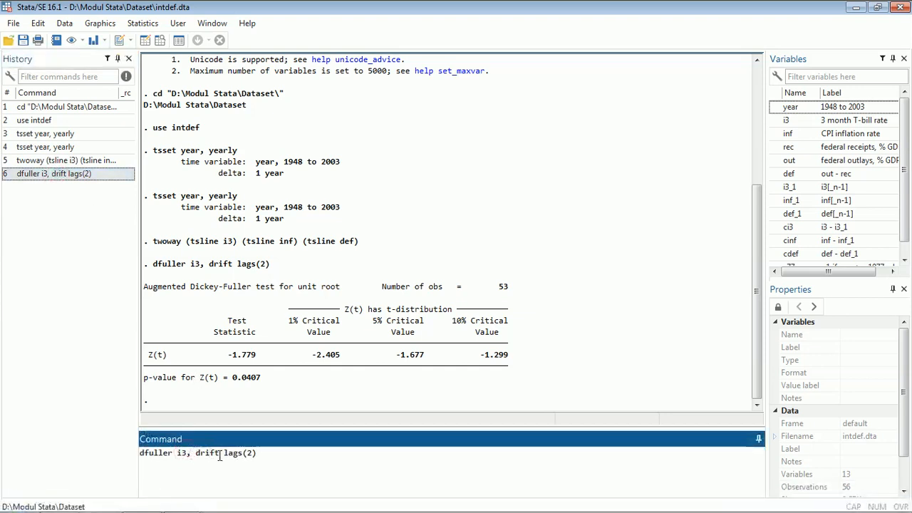
key(BackSpace)
text(nf)
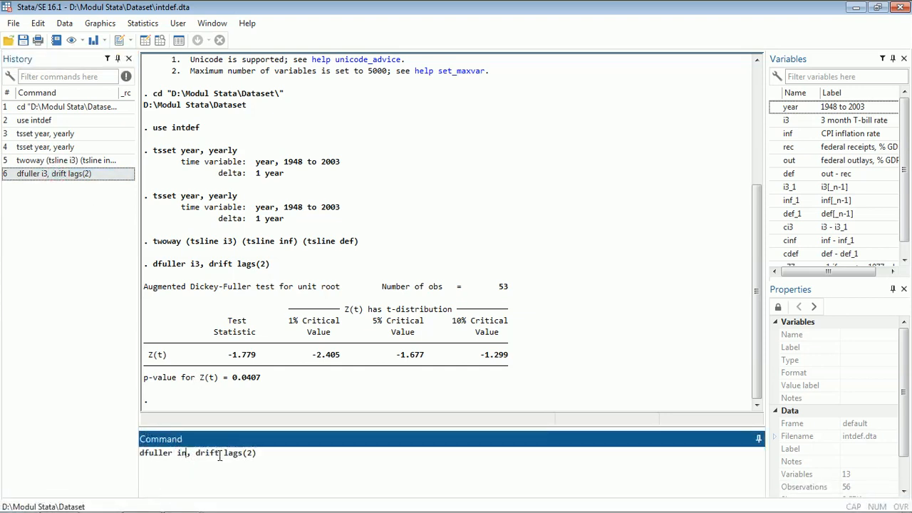
key(Return)
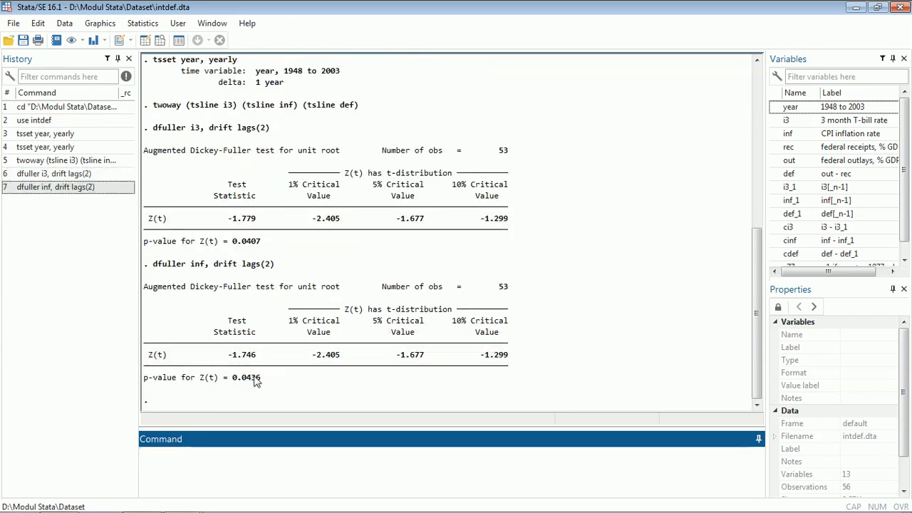
Step: Rerun the Dickey-Fuller test for def, keeping the drift option and 2 lags
click(34, 189)
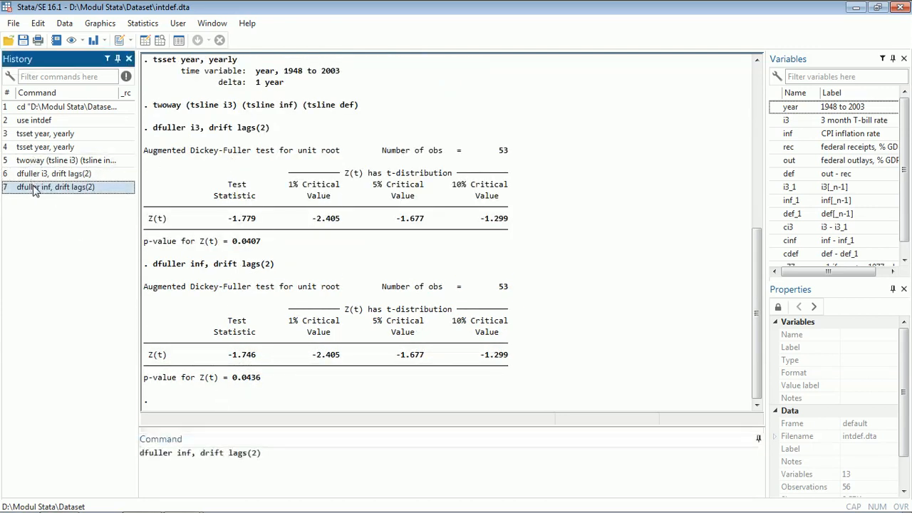
click(211, 452)
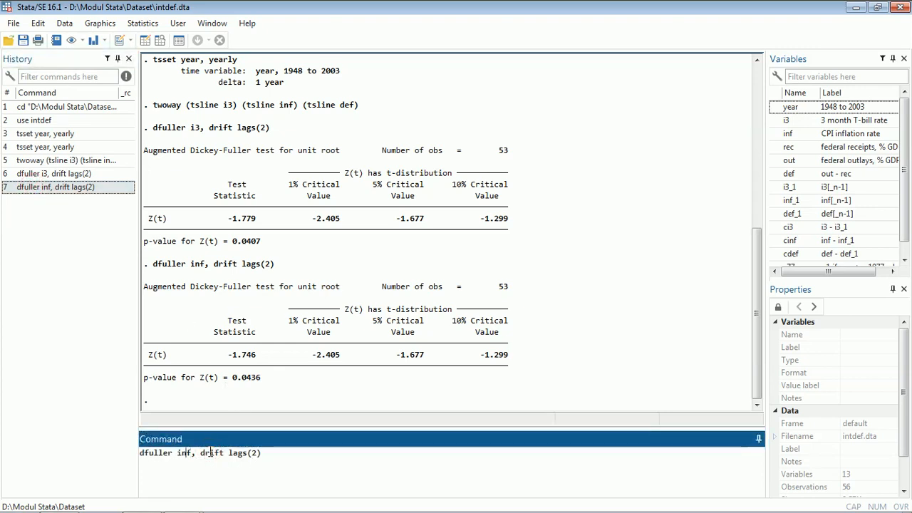
key(BackSpace)
key(BackSpace)
key(BackSpace)
text(def)
key(Return)
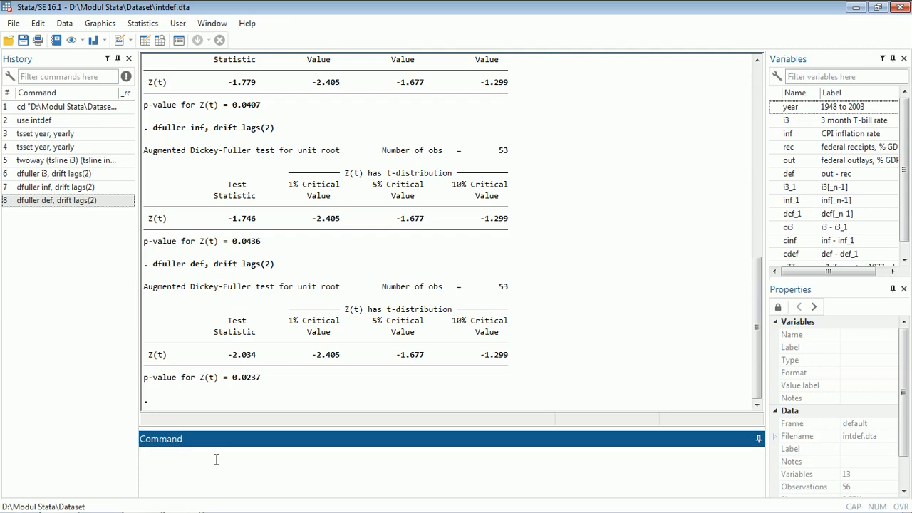
Step: Regress i3 on inf and def, and save the Cook's distances in a new variable named cook
text(regress i3 inf def)
key(Return)
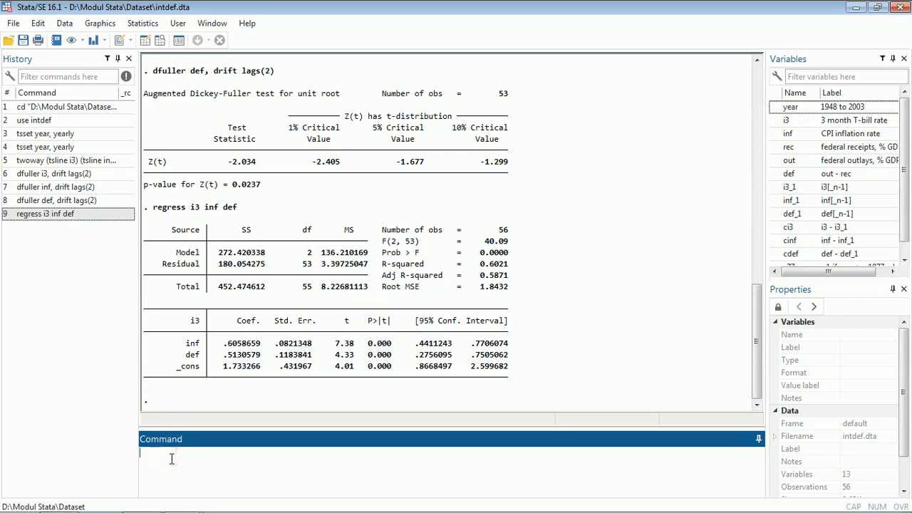
text(predict cook, cooksd)
key(Return)
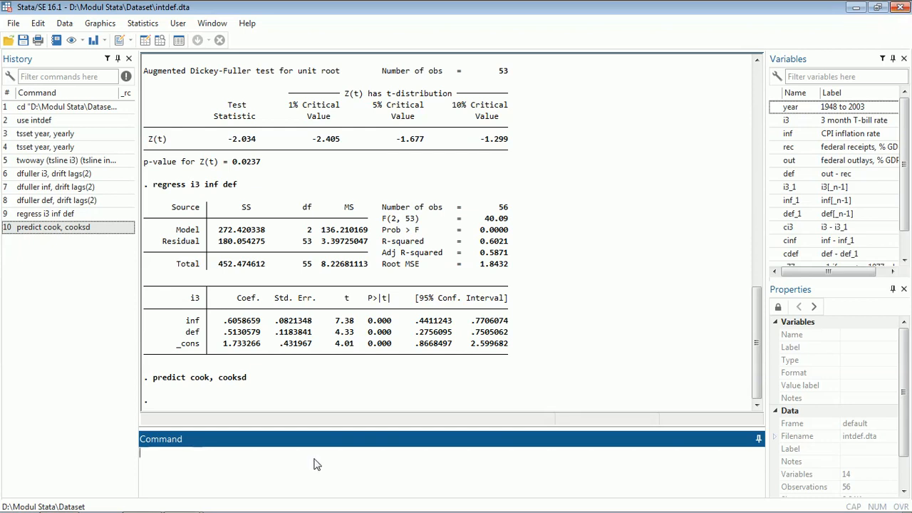
Step: Browse the observations whose cook value is greater than 1, and return to command entry
text(browse if cook>1)
key(Return)
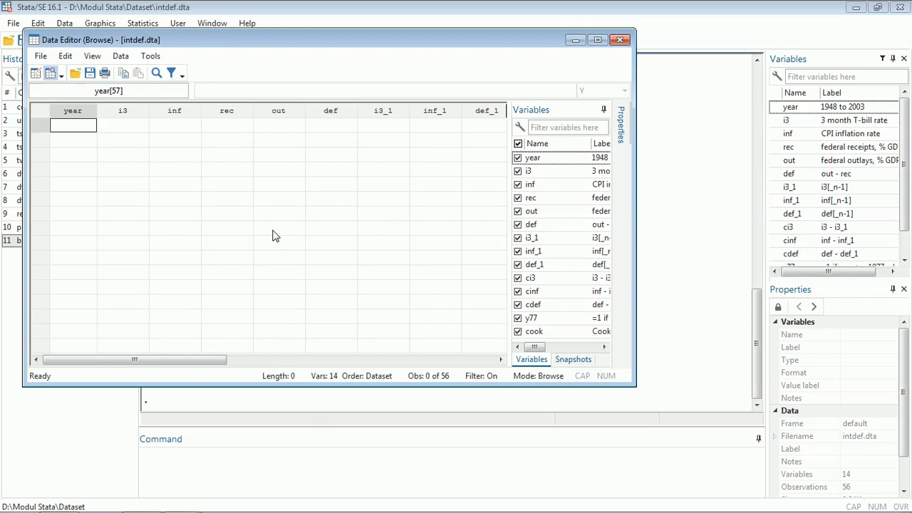
click(216, 455)
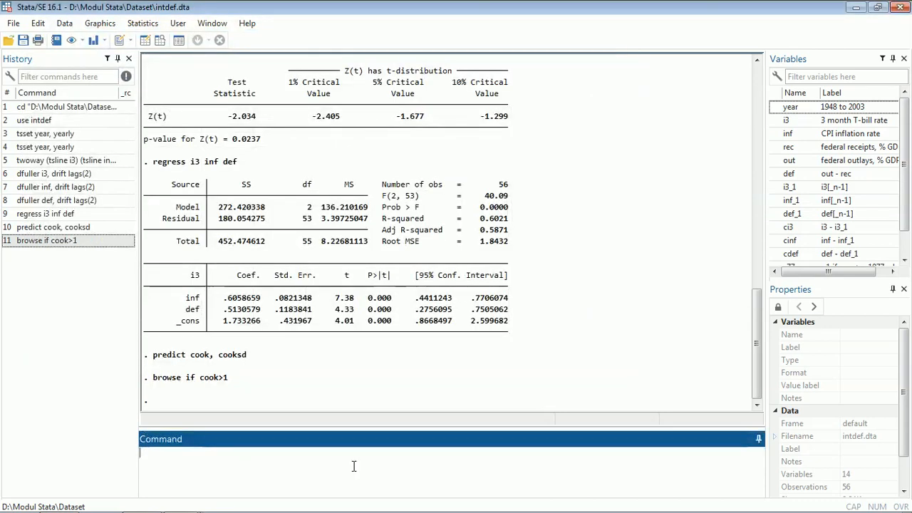
Step: Check the regression's specification with the Ramsey RESET test (estat ovtest) and linktest
text(estat ovtest)
key(Return)
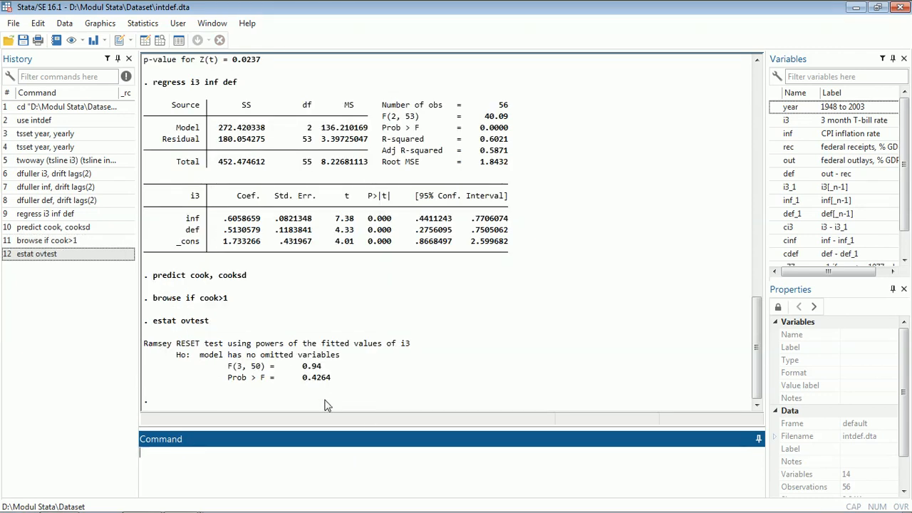
text(linktest)
key(Return)
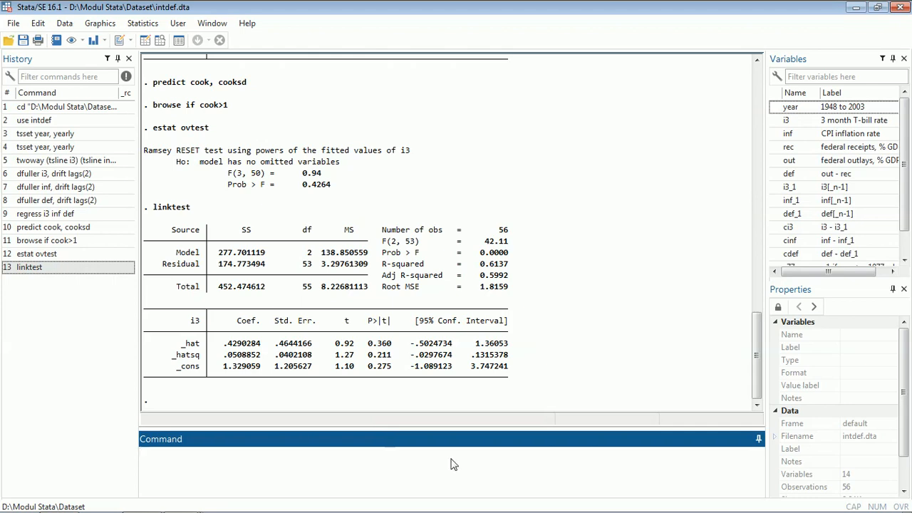
Step: Test the regression for heteroskedasticity with estat hettest and White's test (estat imtest, white)
text(estat hettest)
key(Return)
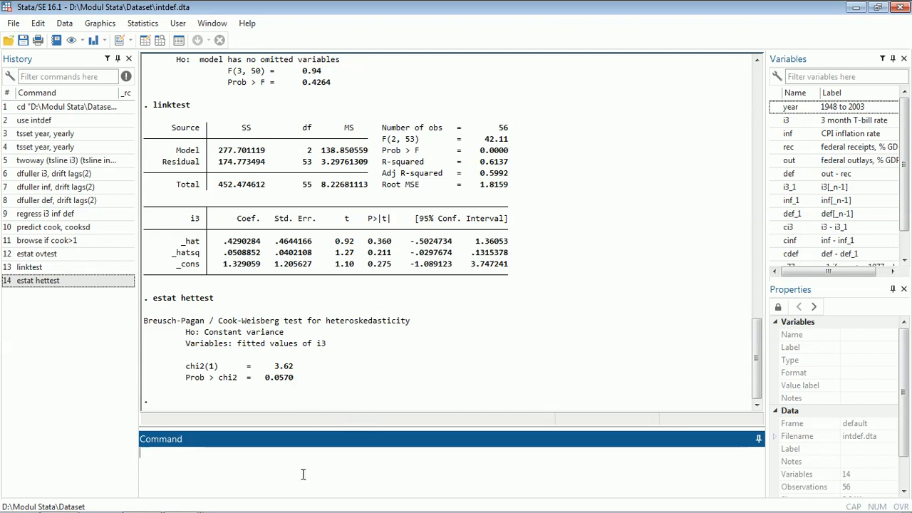
text(estat imtest, white)
key(Return)
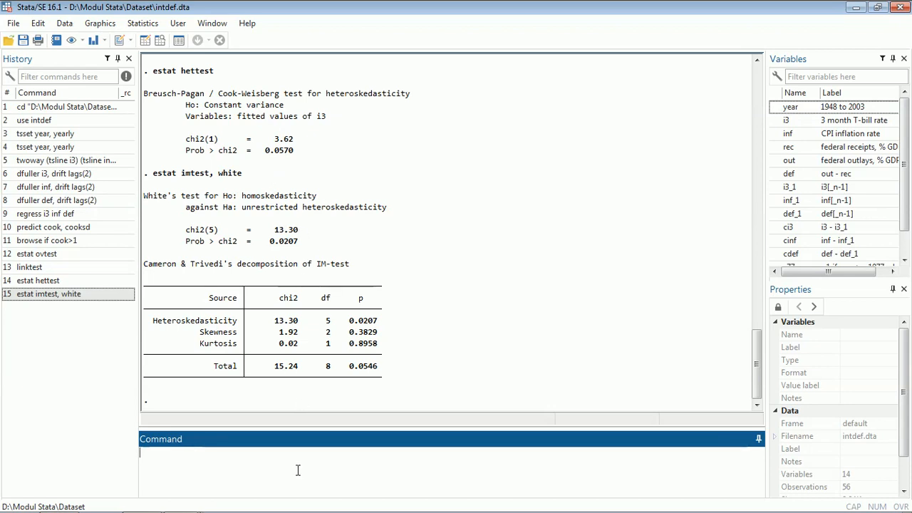
Step: Save the regression residuals as res and plot their kernel density with a normal density overlay
text(predict res, residuals)
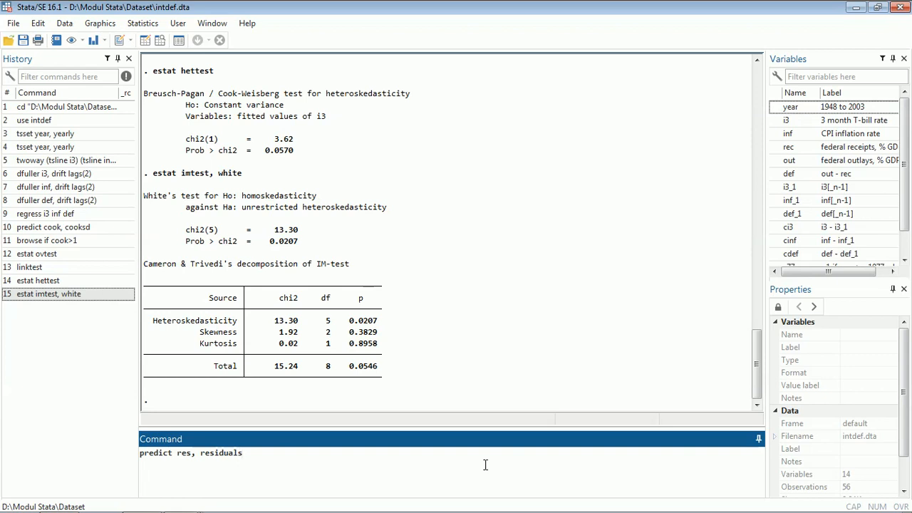
key(Return)
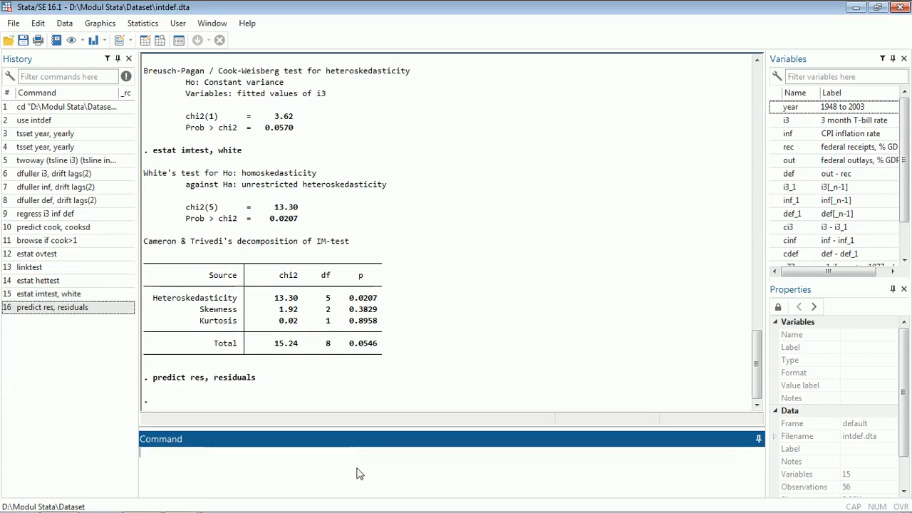
text(kdensity res, normal)
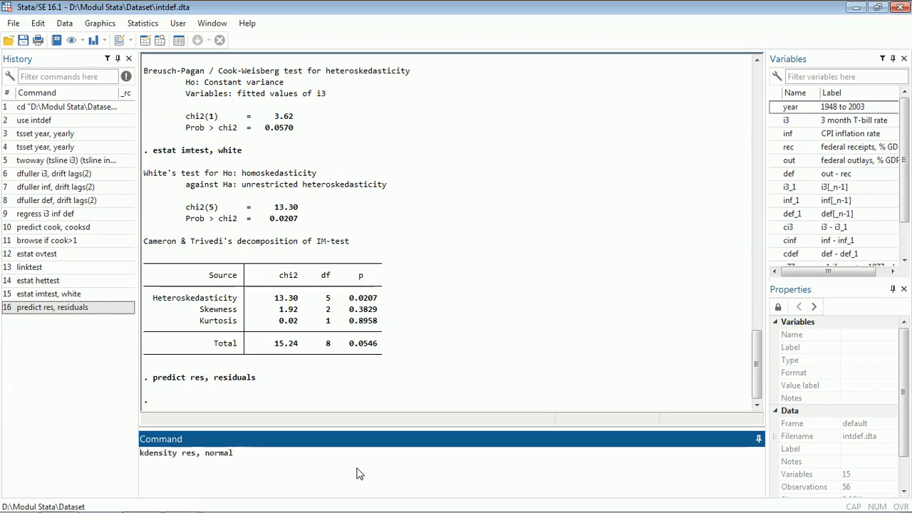
key(Return)
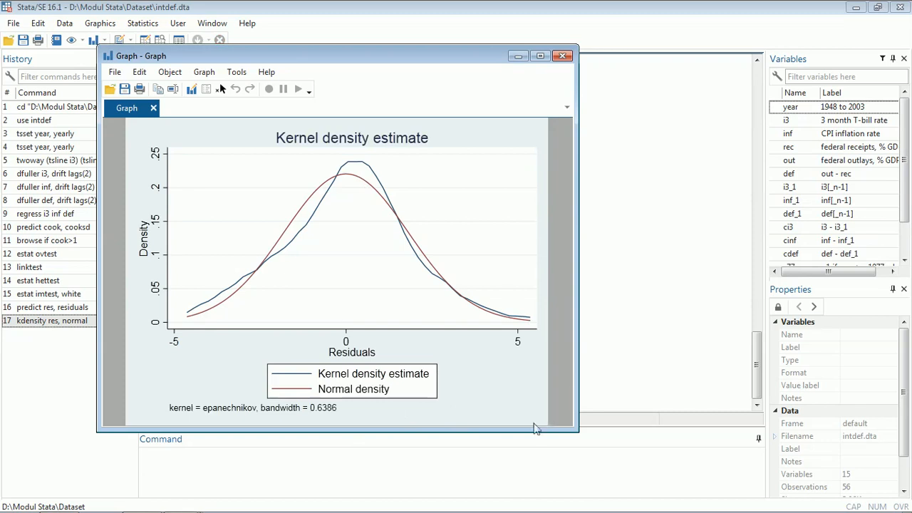
click(528, 466)
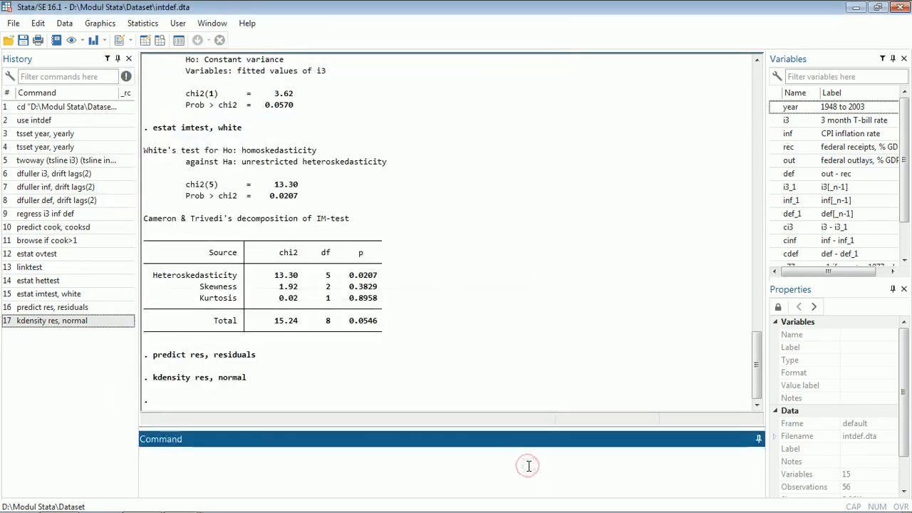
Step: Test the normality of res with the Shapiro-Wilk (swilk) and Shapiro-Francia (sfrancia) tests
text(swilk res)
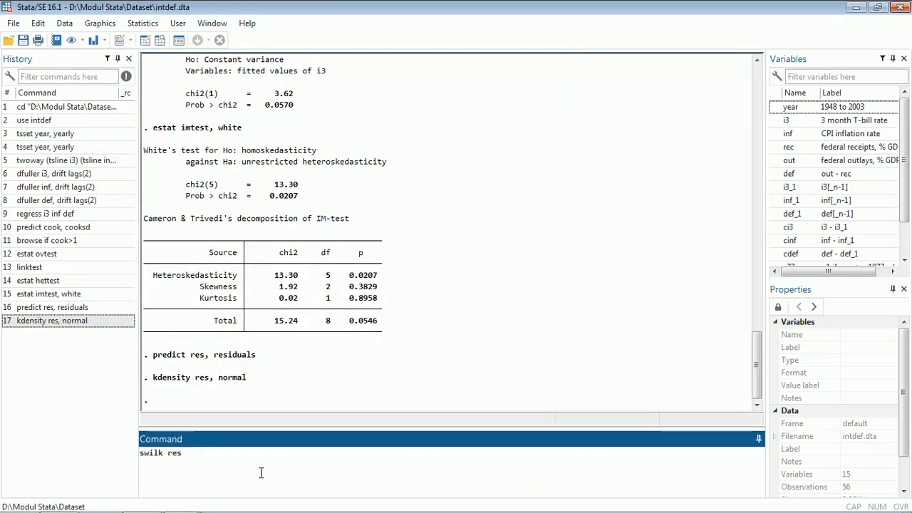
key(Return)
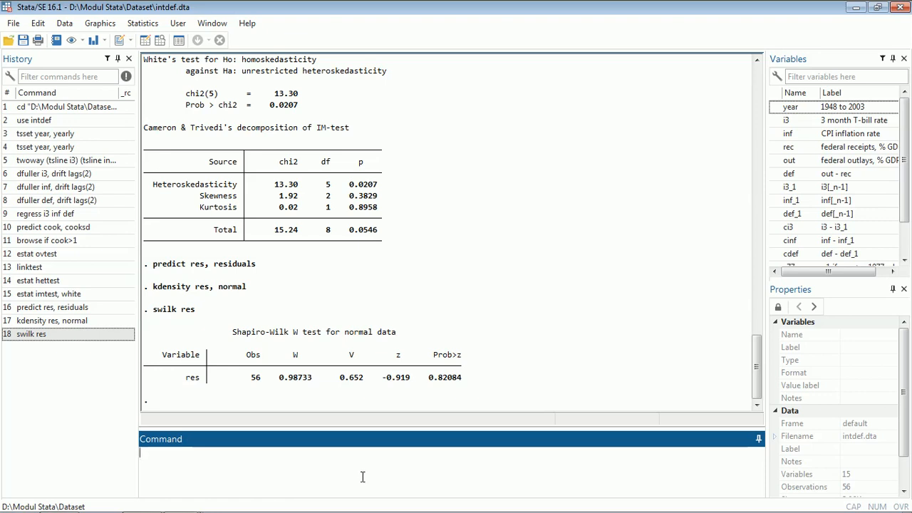
text(sfrancia res)
key(Return)
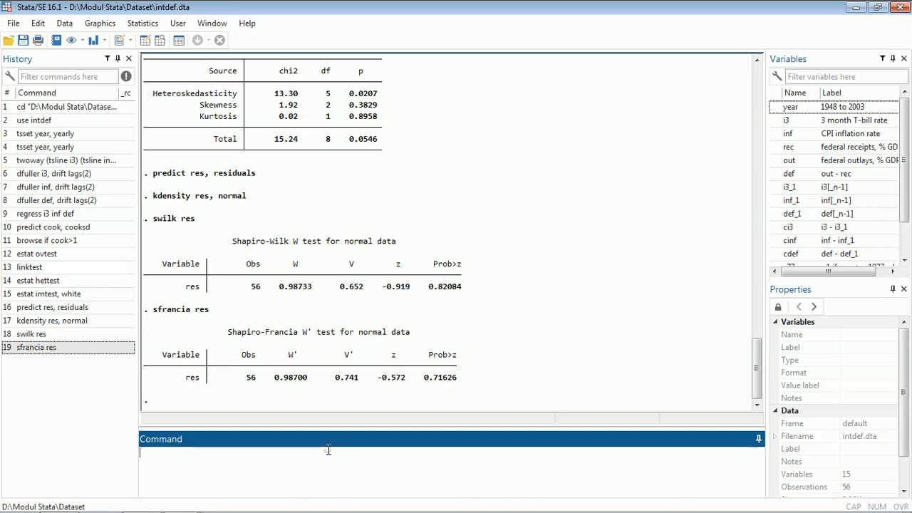
Step: Run the augmented Dickey-Fuller test on res with drift and lags(2), plus the Durbin-Watson test (estat dwatson) on the regression
text(dfuller res, drift lags(2))
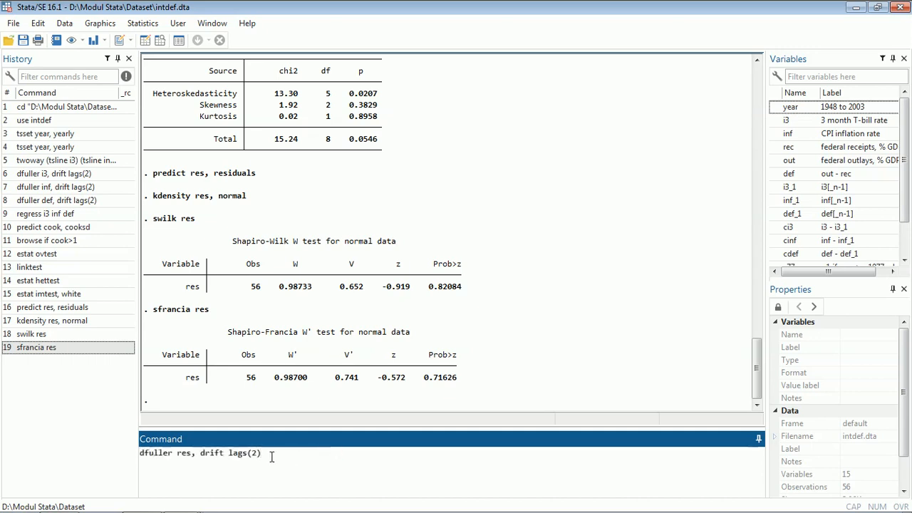
key(Return)
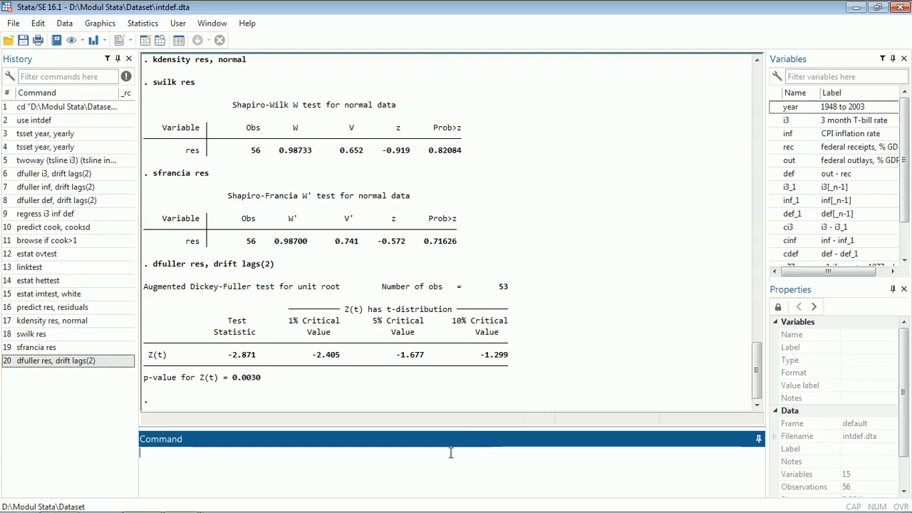
text(estat dwatson)
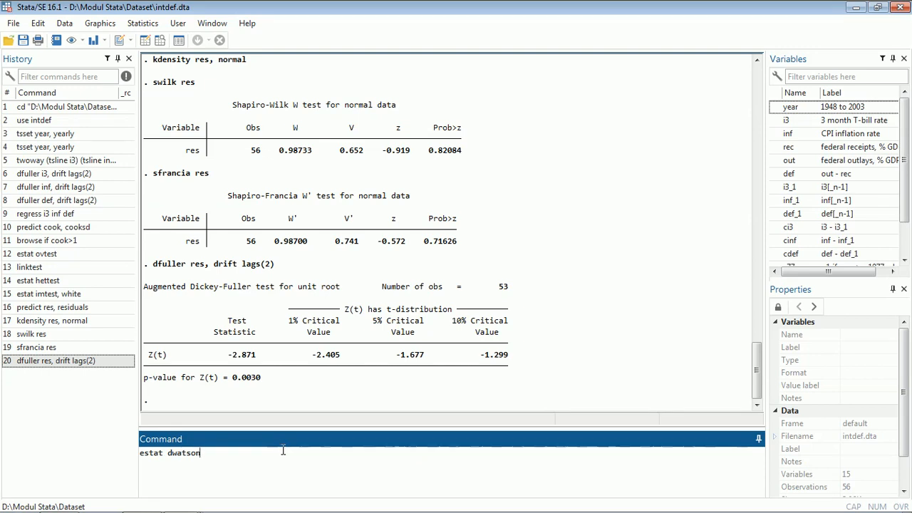
key(Return)
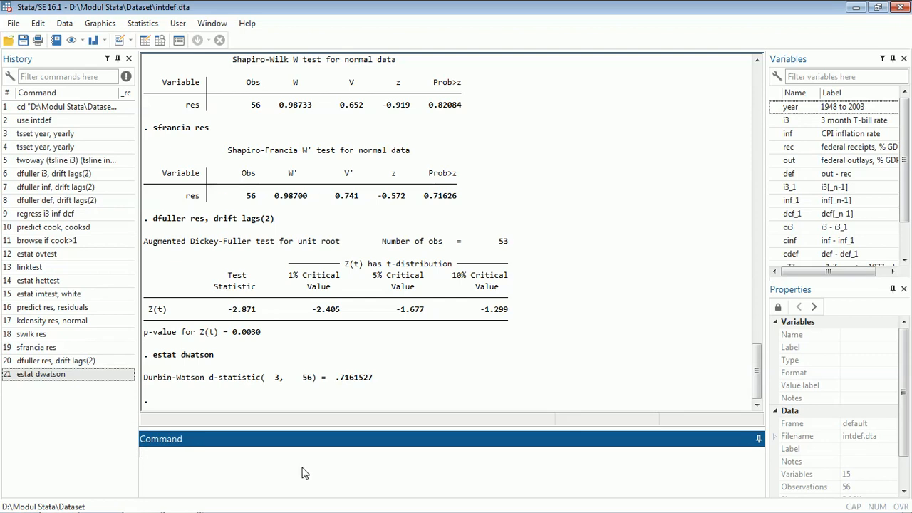
Step: Test the regression for serial correlation and ARCH effects with estat durbinalt, estat archlm and estat bgodfrey
text(estat durbinalt)
key(Return)
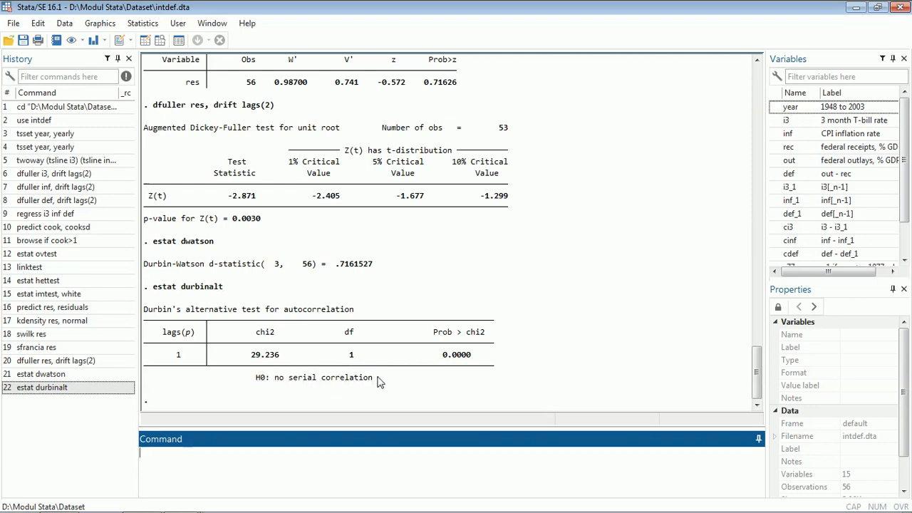
text(estat archlm)
key(Return)
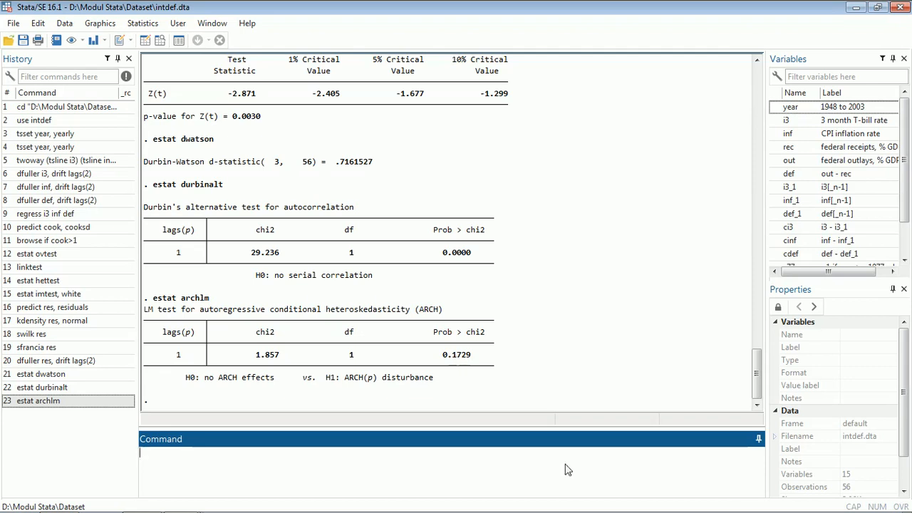
text(estat bgodfrey)
key(Return)
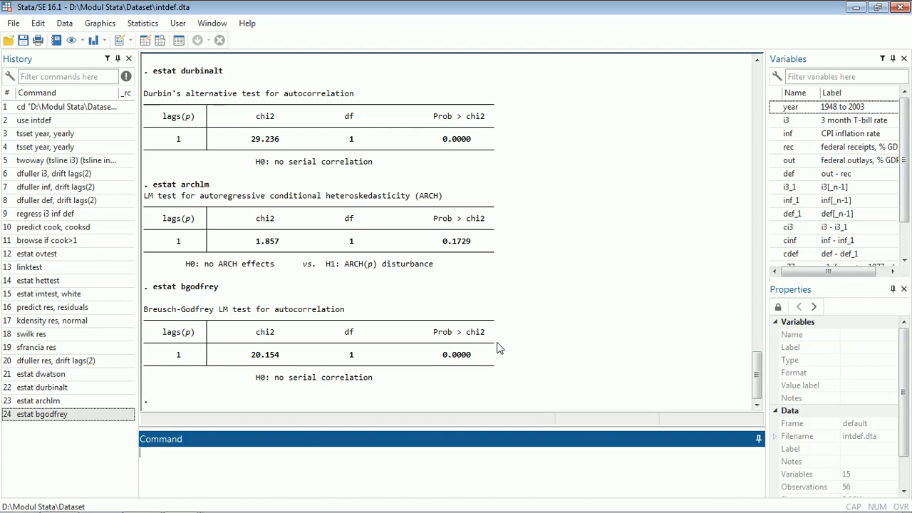
Step: Regress i3 on inf, def and the first four lags of i3, using L(1/4).i3
click(250, 463)
text(regress i3 inf def L(1/4).i3)
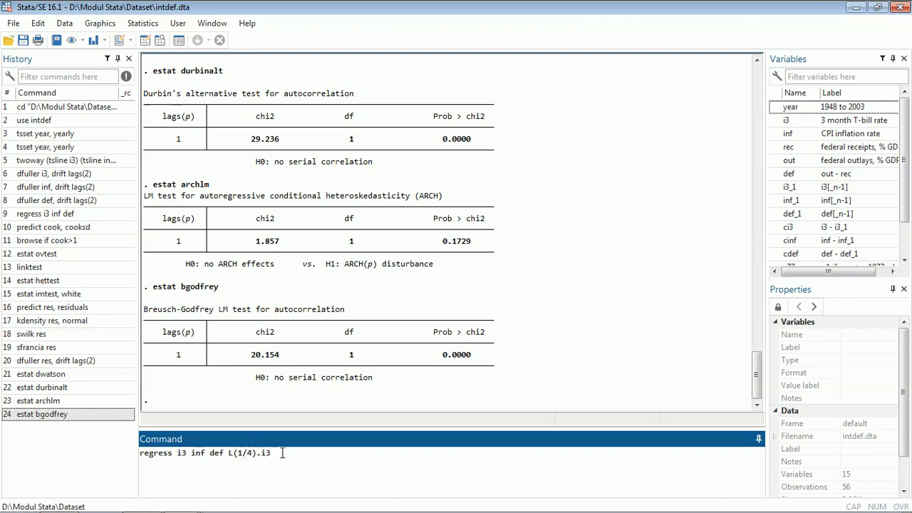
key(Return)
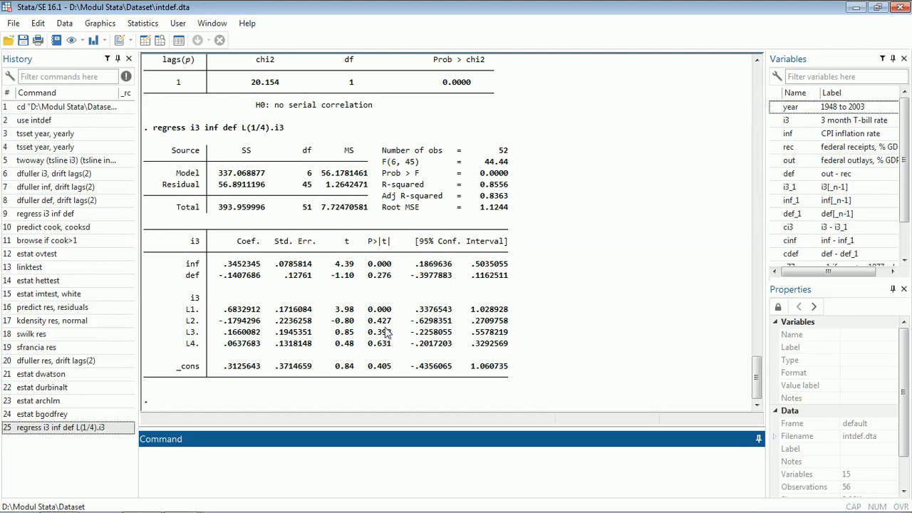
Step: Rerun the lagged regression with only the first lag of i3: regress i3 inf def L.i3
click(50, 428)
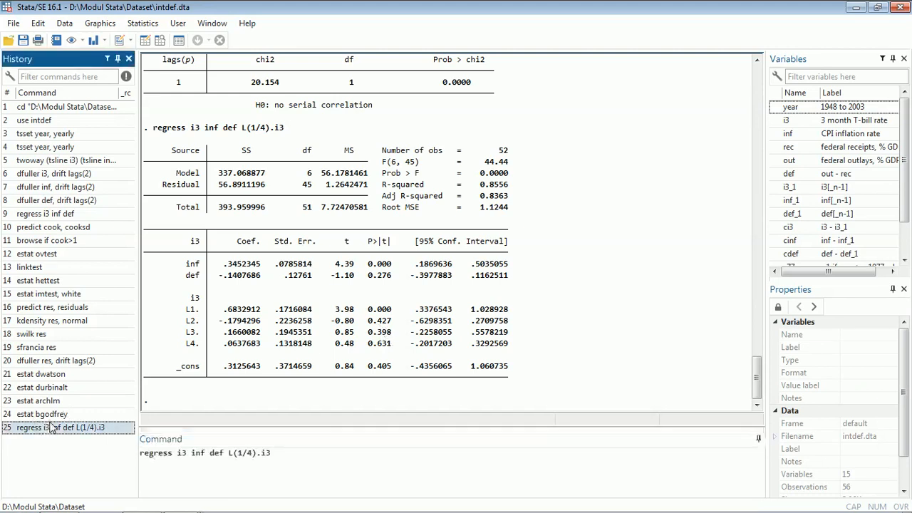
click(253, 452)
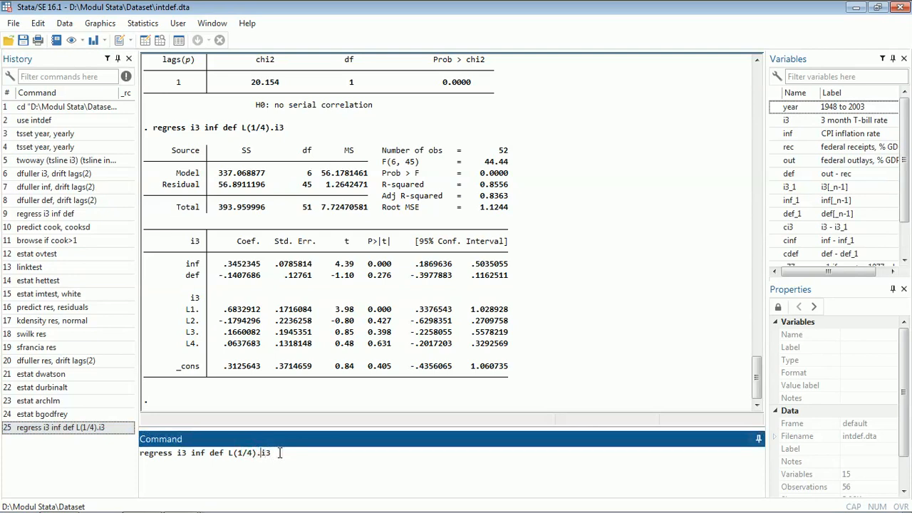
key(BackSpace)
key(BackSpace)
key(BackSpace)
key(BackSpace)
key(BackSpace)
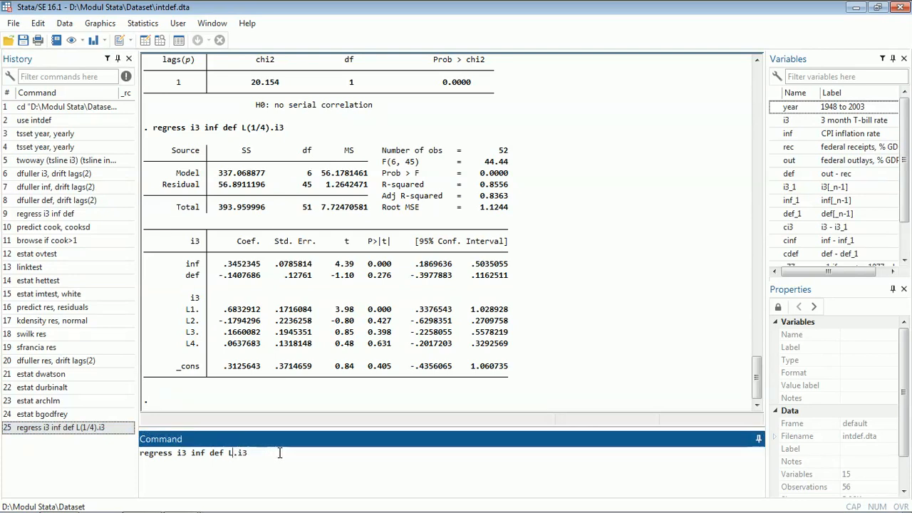
key(Return)
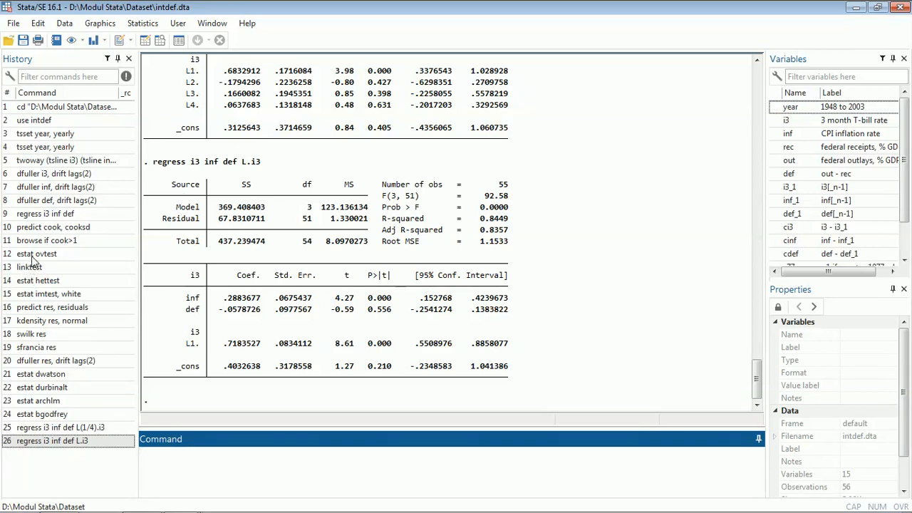
Step: Save Cook's distance for the lagged regression in a new variable named cook1
click(24, 228)
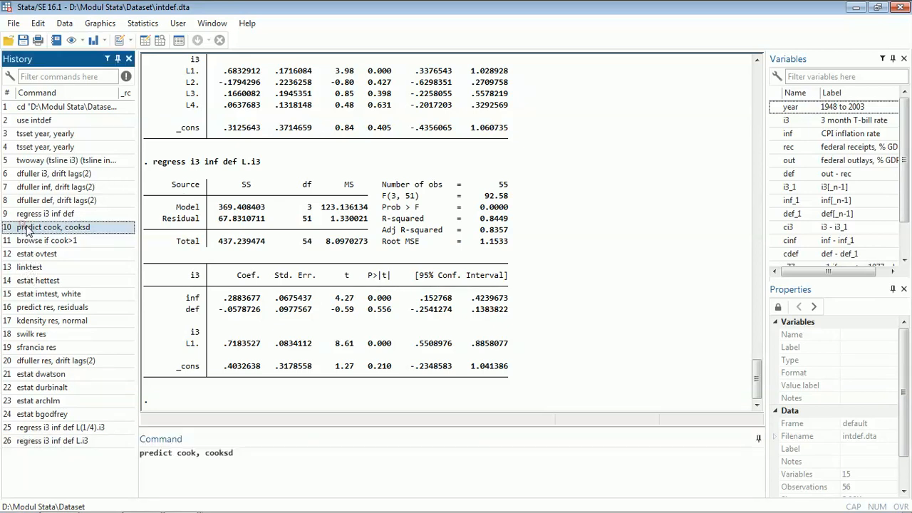
click(197, 454)
text(1)
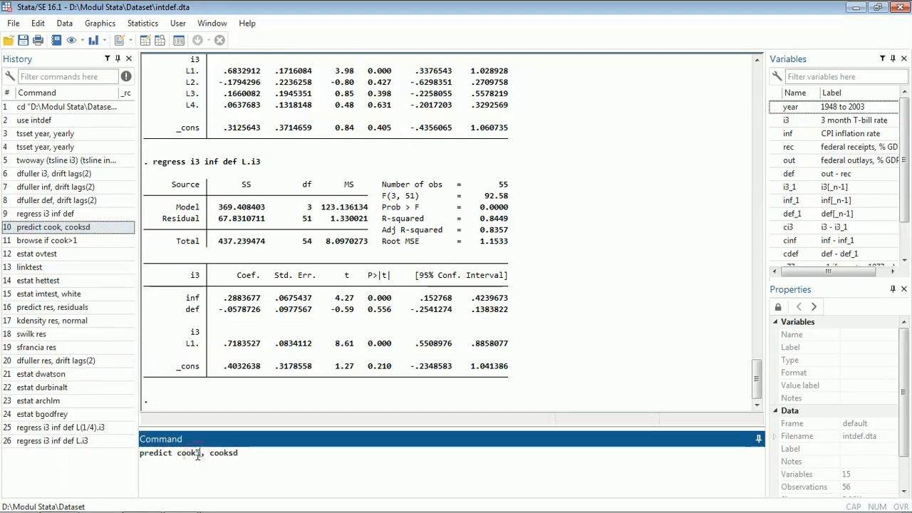
key(Return)
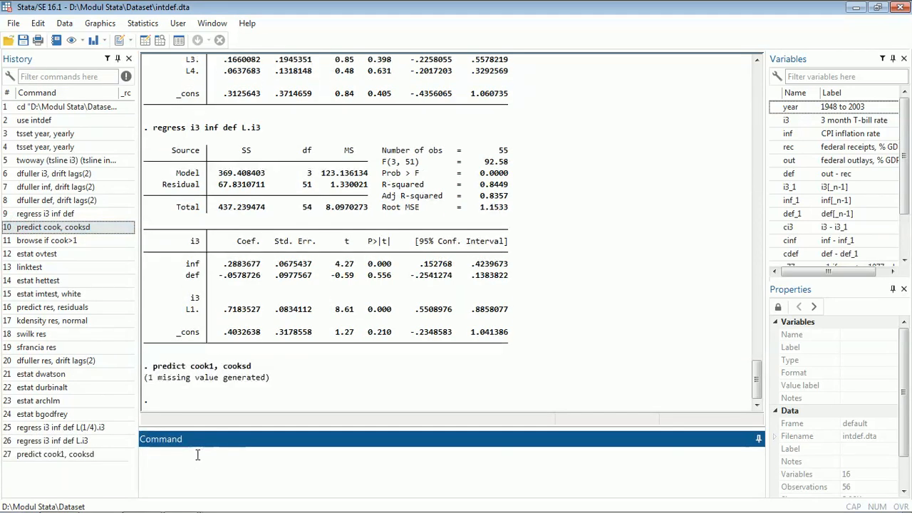
Step: Browse the observations whose cook1 value is greater than 1, and close the data browser
click(40, 241)
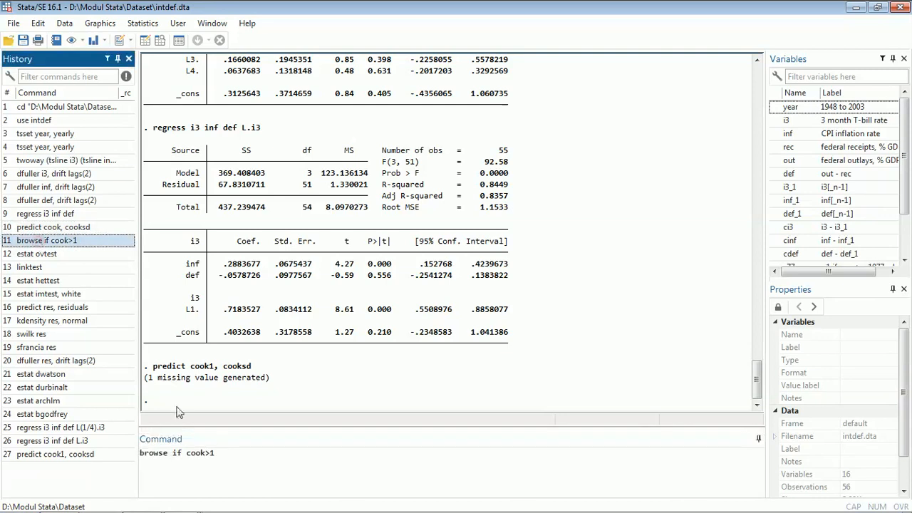
click(205, 454)
text(1)
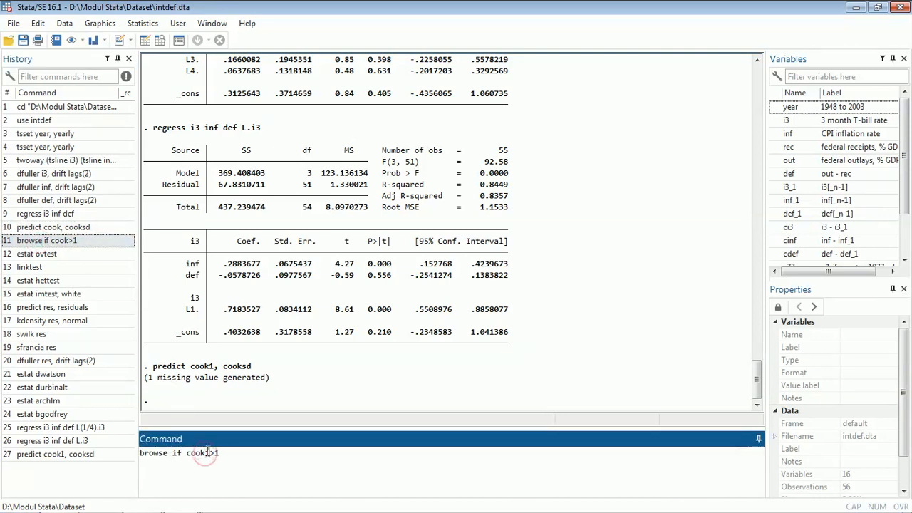
key(Return)
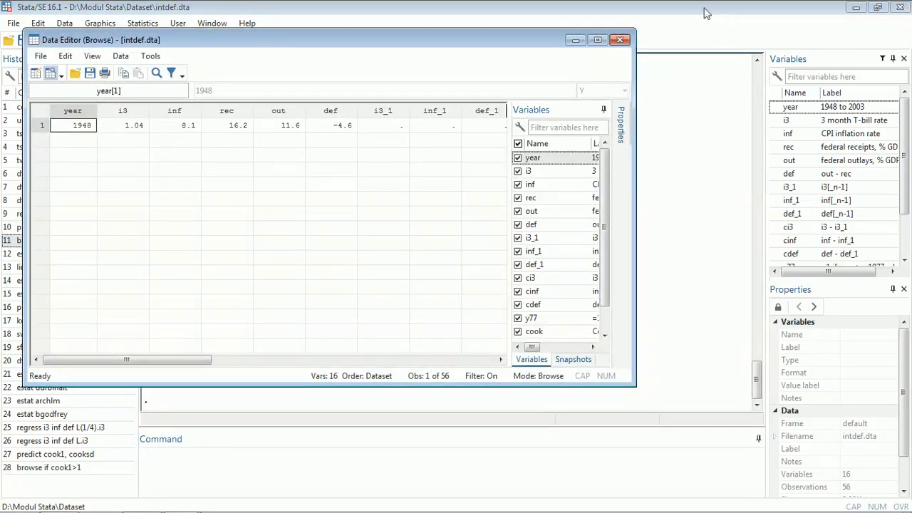
click(621, 41)
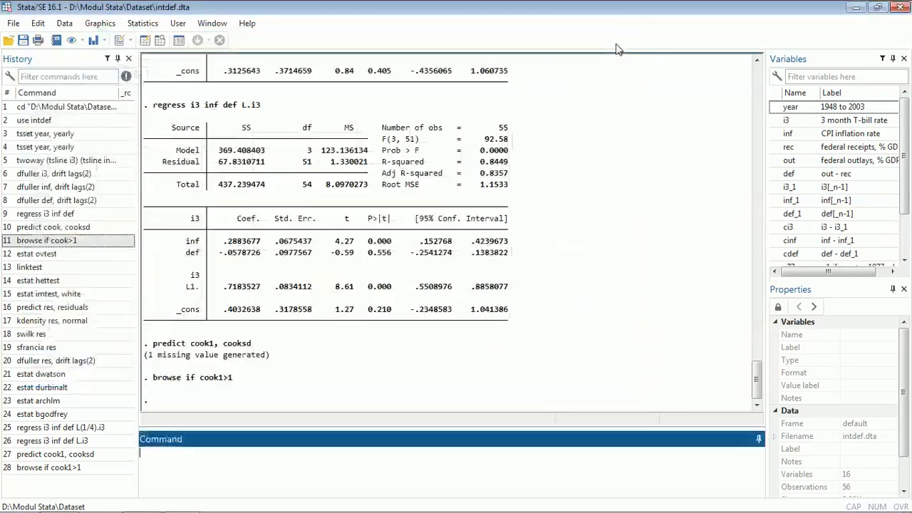
Step: Repeat the specification tests (estat ovtest, linktest) and heteroskedasticity tests (estat hettest and estat imtest, white) for the lagged regression
double_click(56, 256)
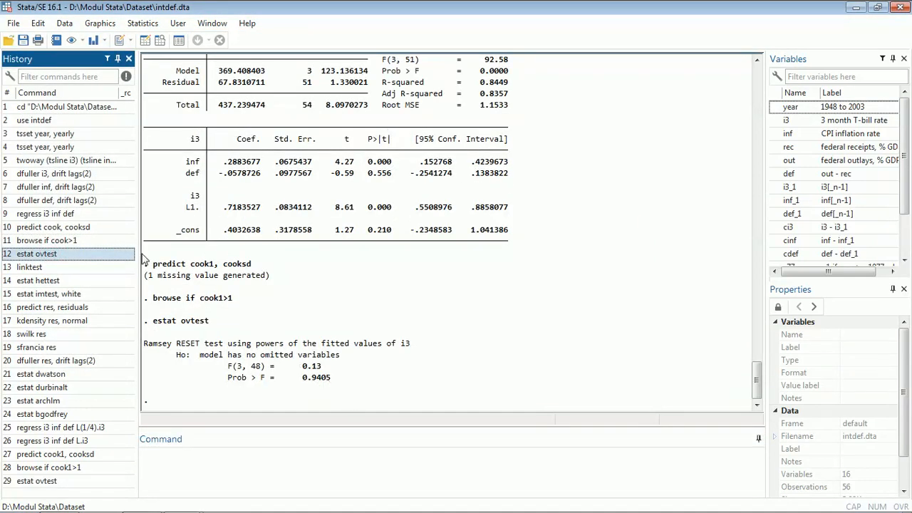
double_click(32, 267)
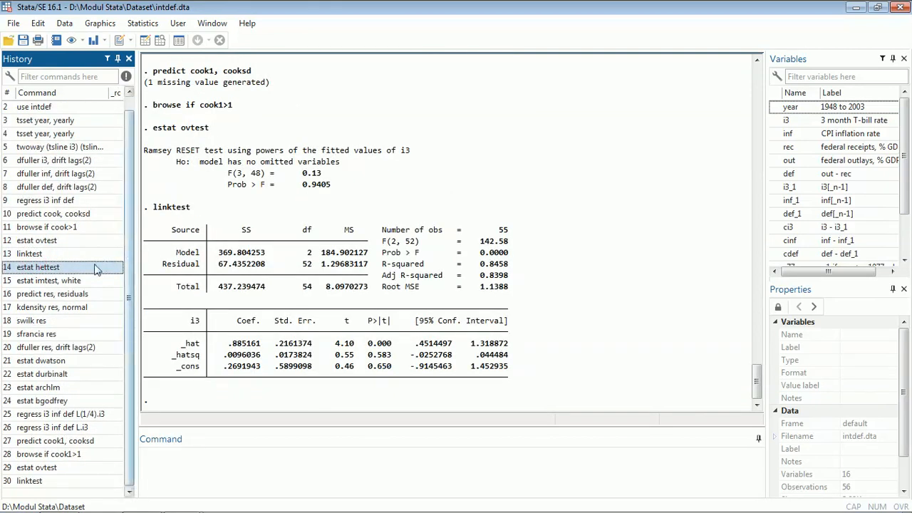
double_click(32, 270)
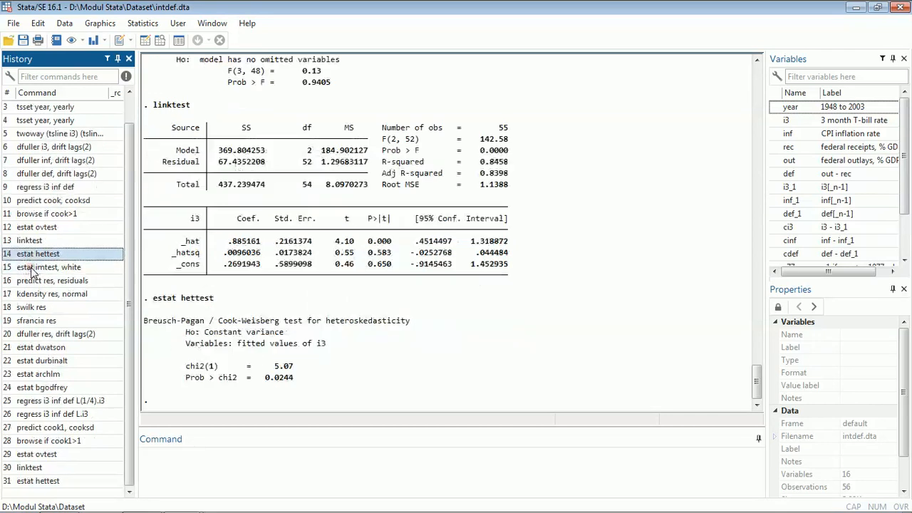
click(32, 270)
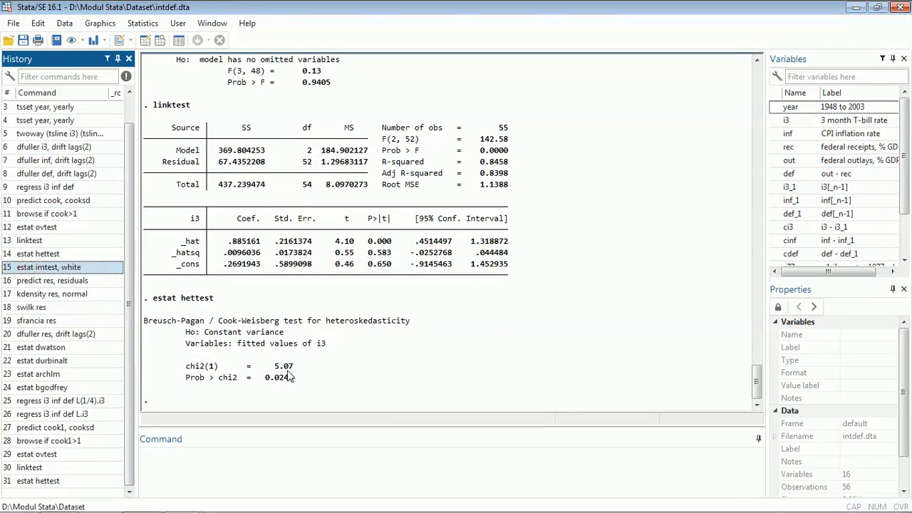
double_click(69, 272)
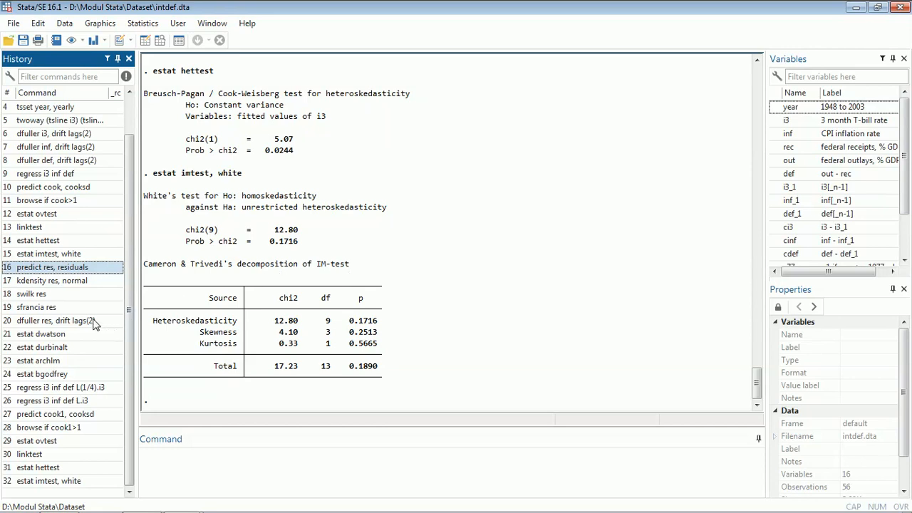
Step: Rerun the regression of i3 on inf, def and L.i3 with robust standard errors, vce(robust)
click(67, 401)
click(255, 451)
text(, vce)
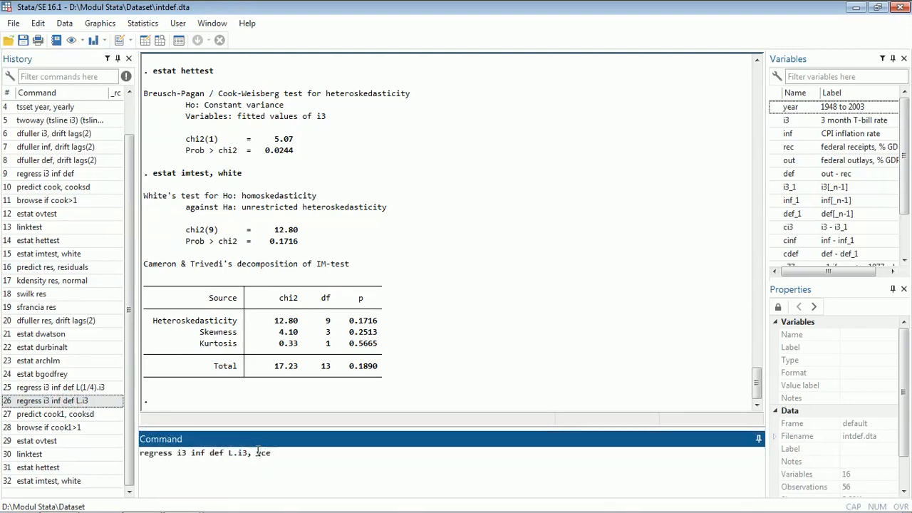
text((robust)
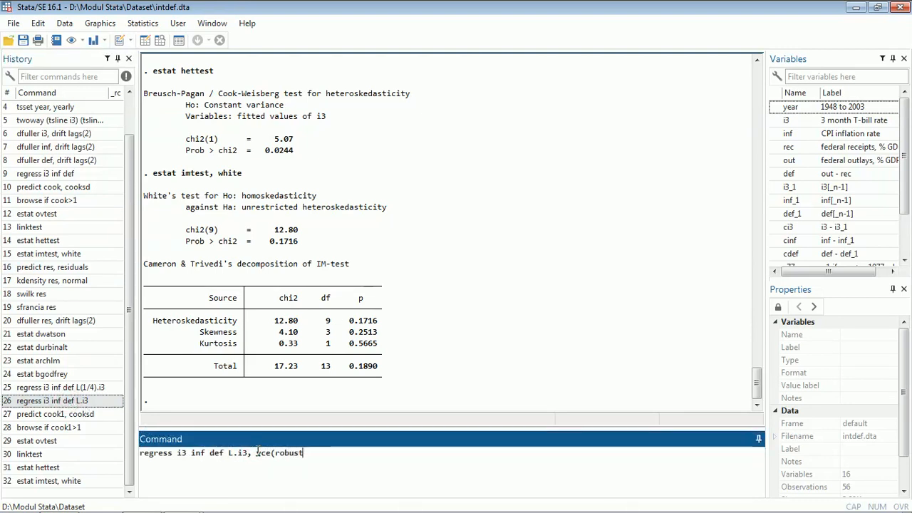
key(Return)
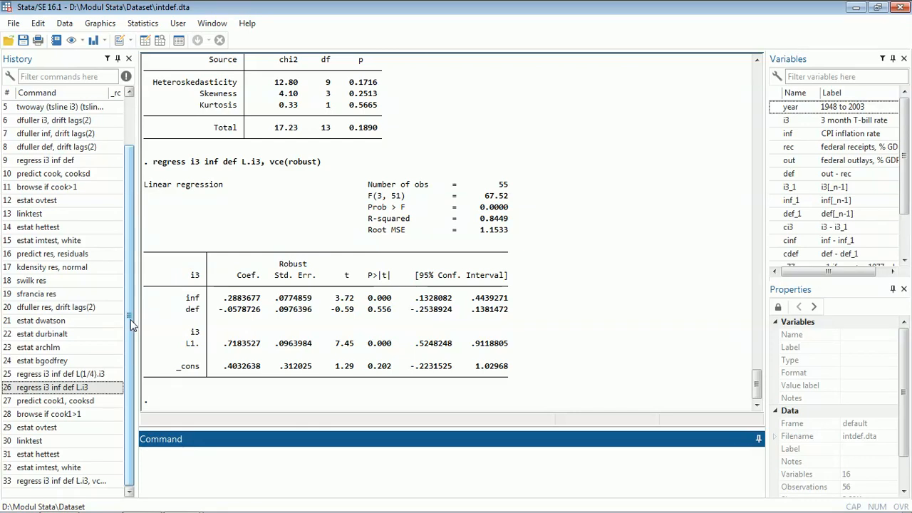
Step: Rerun regress i3 inf def L.i3 without the robust standard error option
click(53, 388)
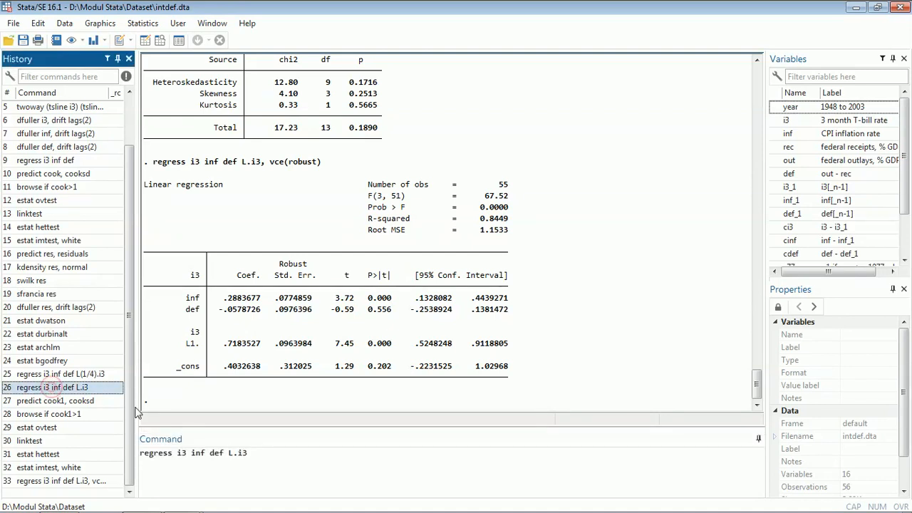
click(278, 464)
key(Return)
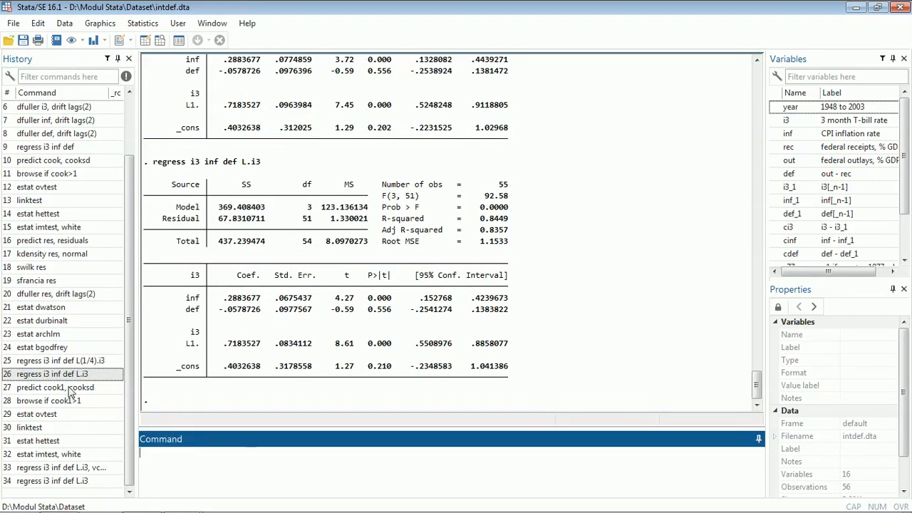
Step: Repeat the autocorrelation and ARCH tests on the lagged regression: estat dwatson, estat durbinalt, estat archlm and estat bgodfrey
double_click(39, 311)
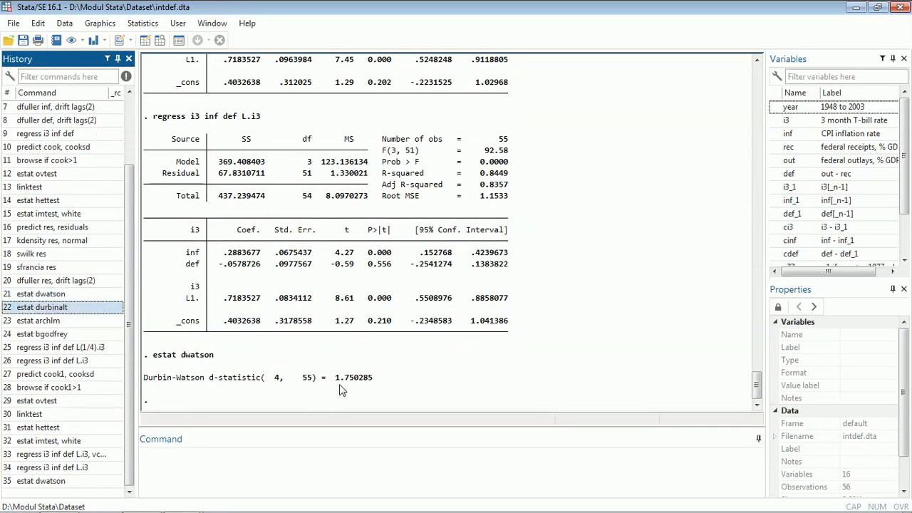
double_click(36, 314)
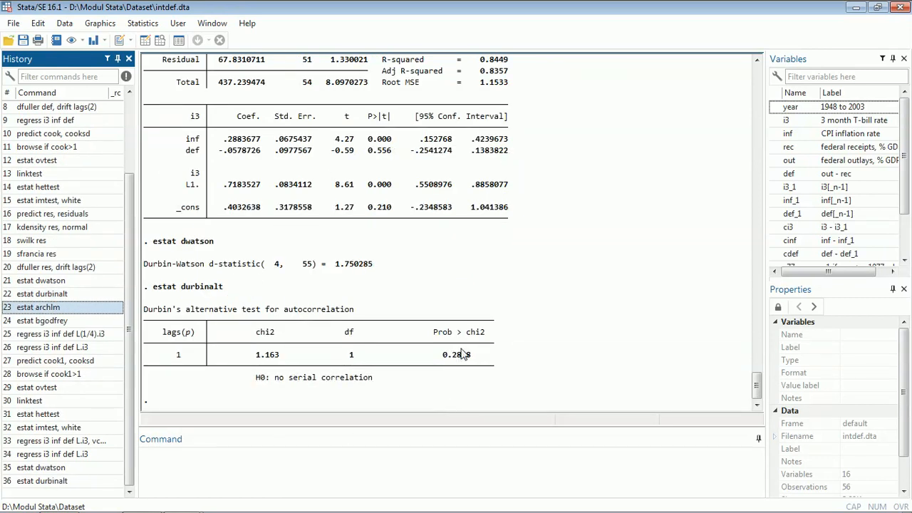
double_click(39, 311)
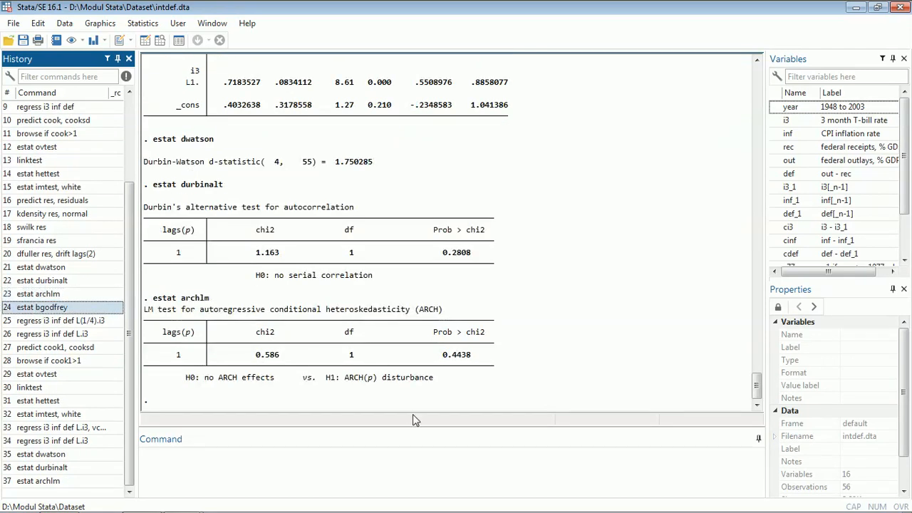
double_click(54, 313)
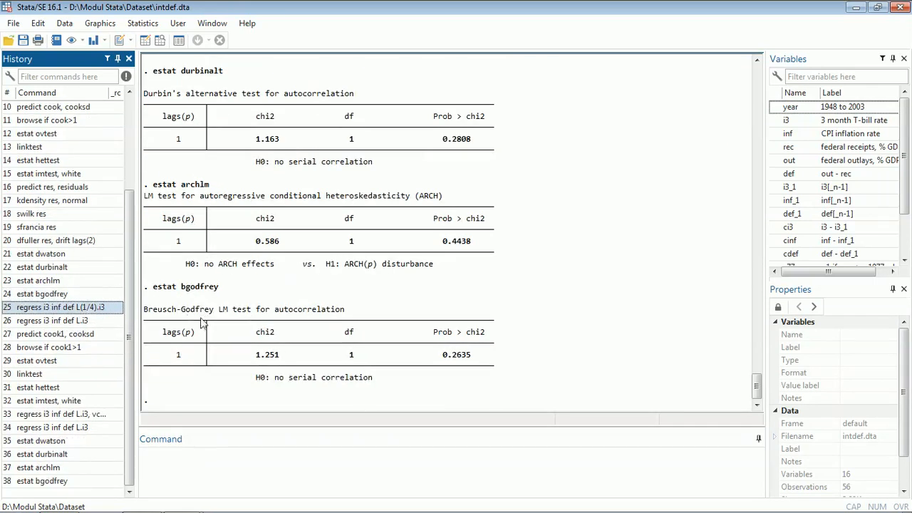